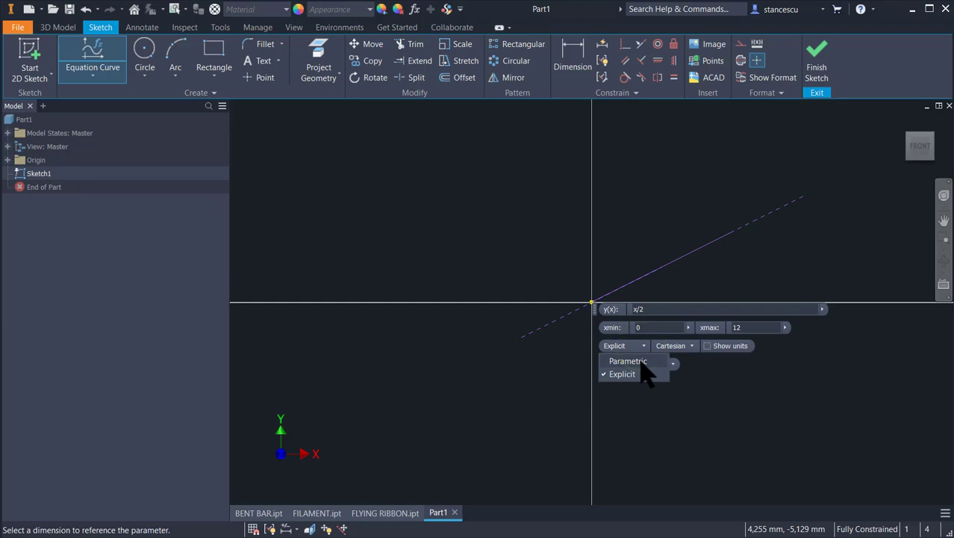
Examine the coordinate system choices offered for the parametric and explicit forms of the equation curve
{"action": "left_click", "coordinate": [639, 362]}
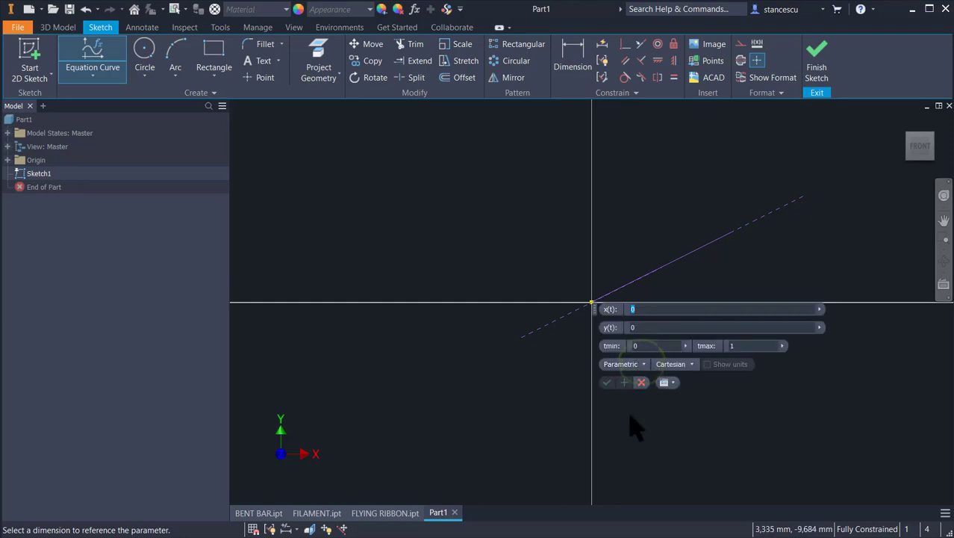
{"action": "left_click", "coordinate": [691, 364]}
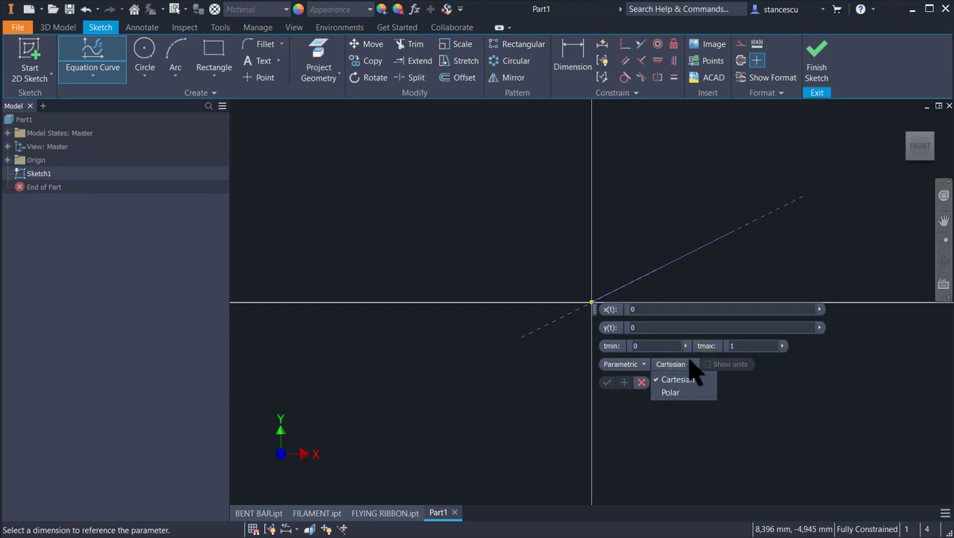
{"action": "left_click", "coordinate": [693, 364]}
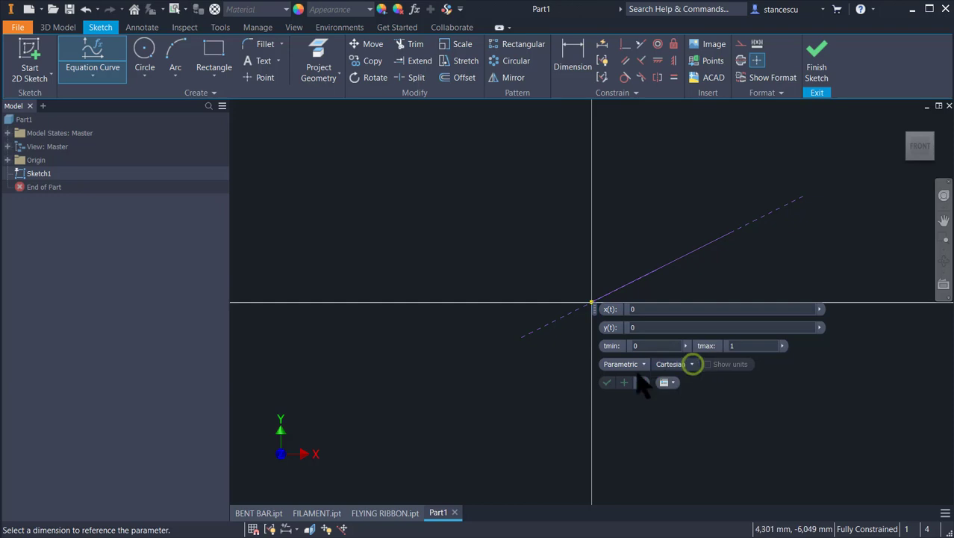
{"action": "left_click", "coordinate": [642, 364]}
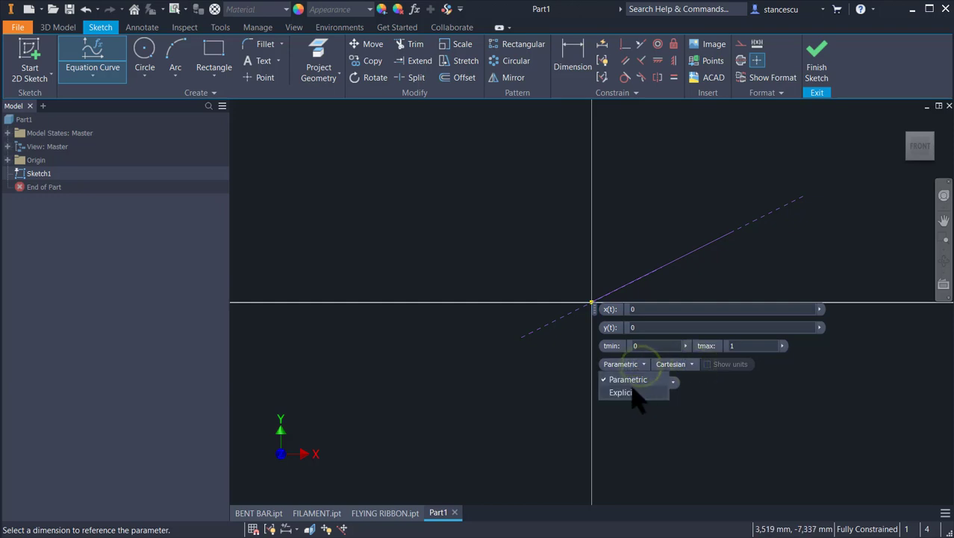
{"action": "left_click", "coordinate": [623, 392]}
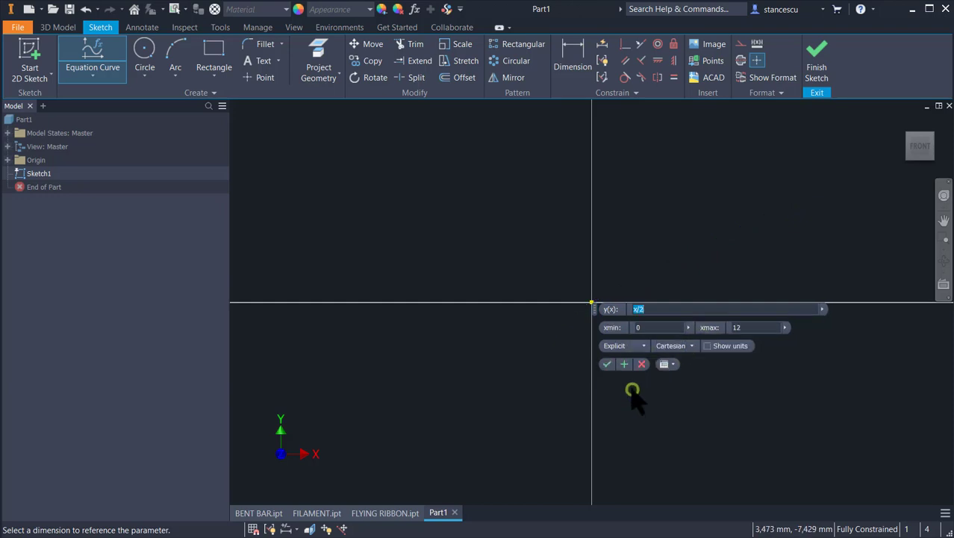
{"action": "left_click", "coordinate": [692, 345]}
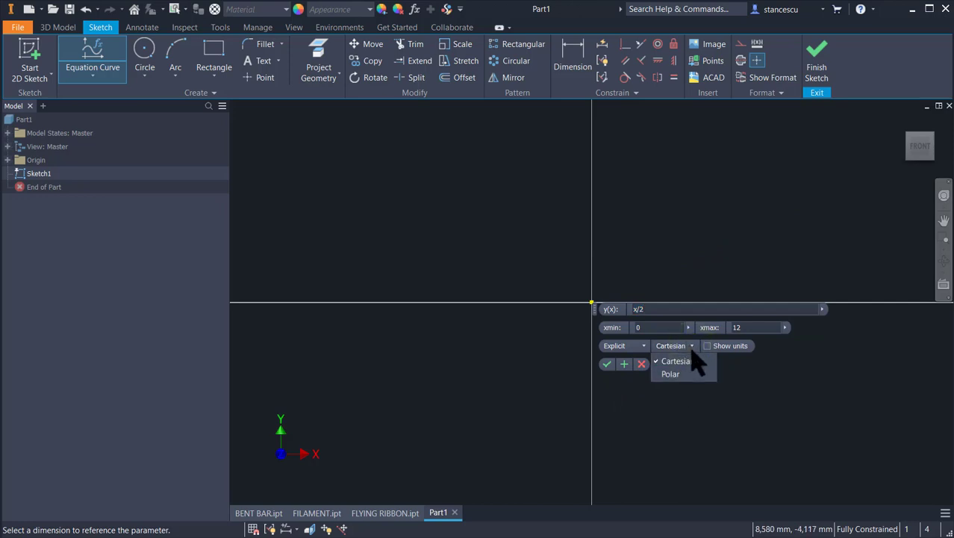
{"action": "left_click", "coordinate": [692, 347]}
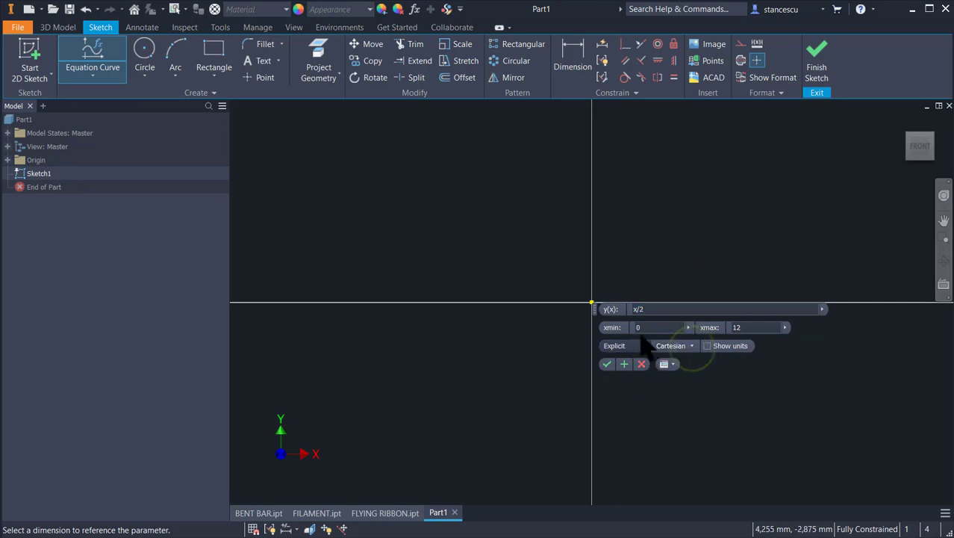
Define the equation curve parametrically with x(t) = t, y(t) = t/2 and tmax = 12
{"action": "left_click", "coordinate": [641, 344]}
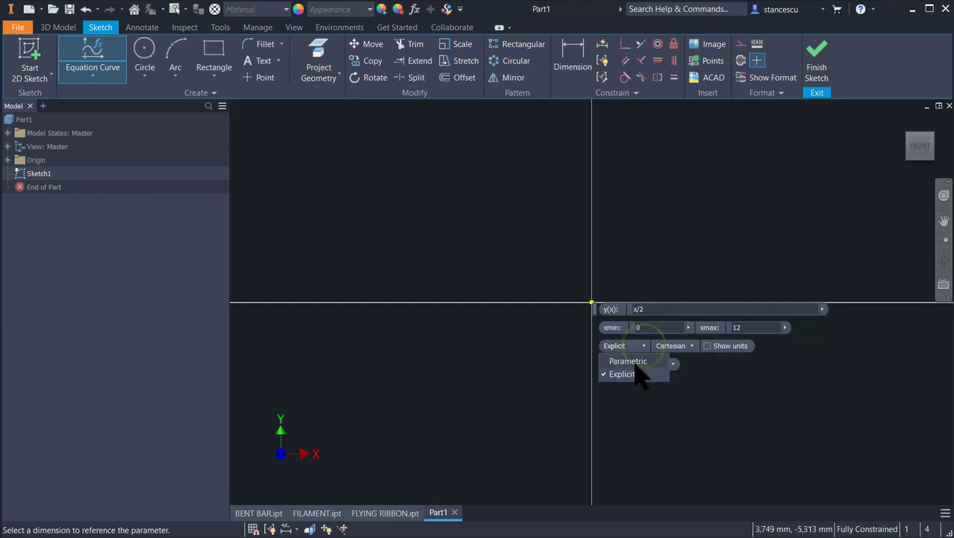
{"action": "left_click", "coordinate": [639, 361]}
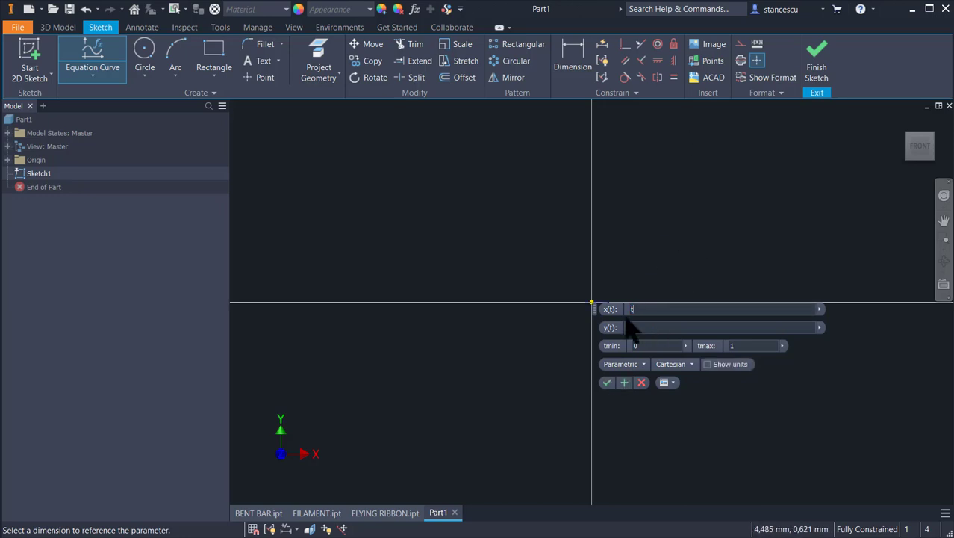
{"action": "left_click", "coordinate": [664, 327]}
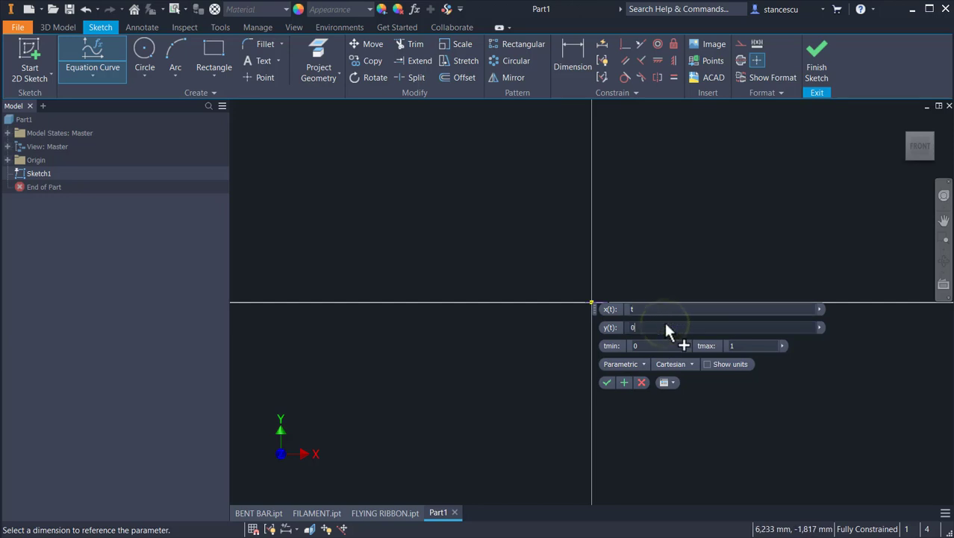
{"action": "key", "text": "BackSpace"}
{"action": "type", "text": "t/2"}
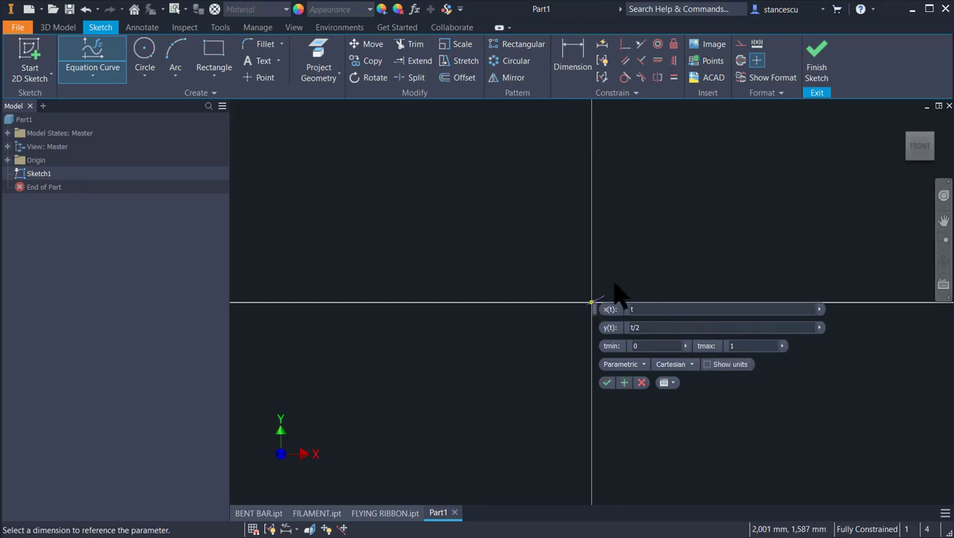
{"action": "left_click", "coordinate": [746, 344]}
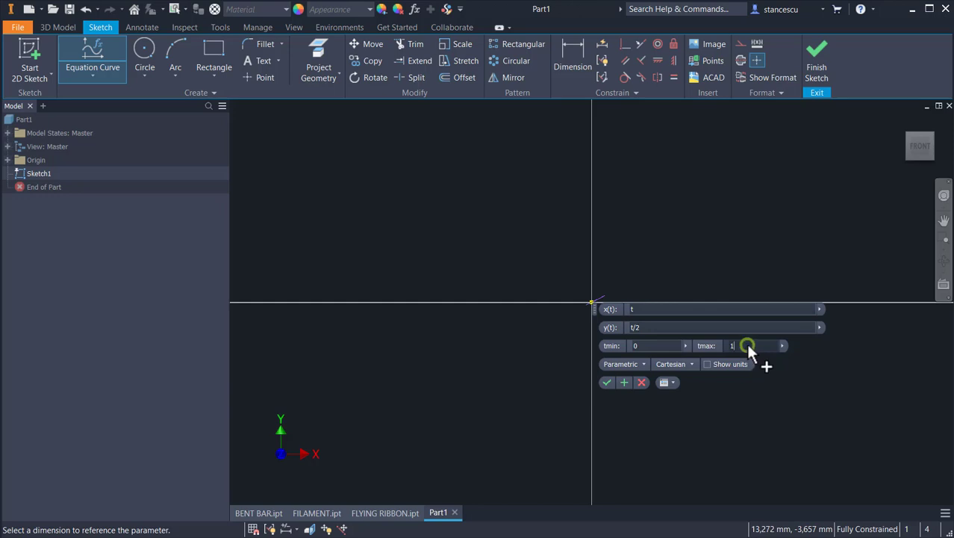
{"action": "type", "text": "2"}
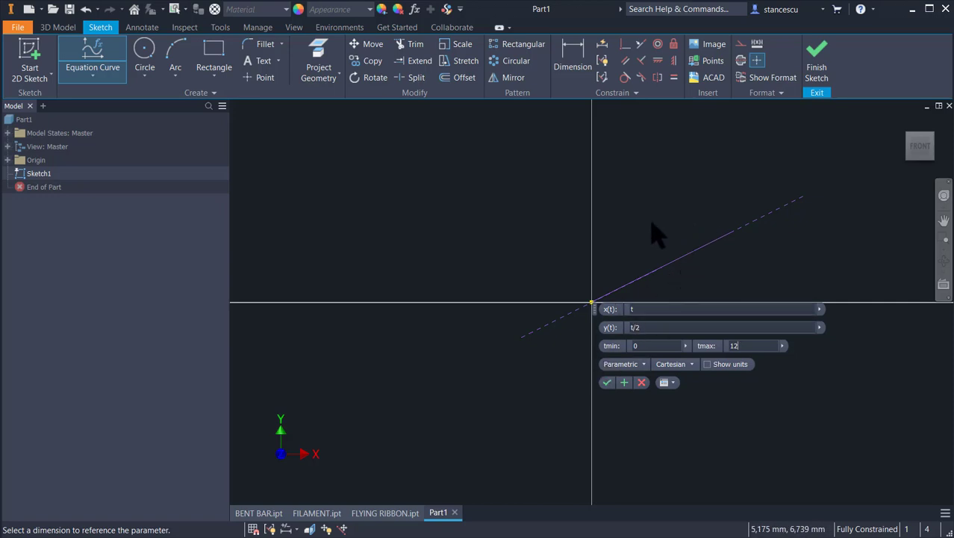
Compare the curve's explicit form with its parametric form, and create the curve from the parametric definition
{"action": "left_click", "coordinate": [644, 365]}
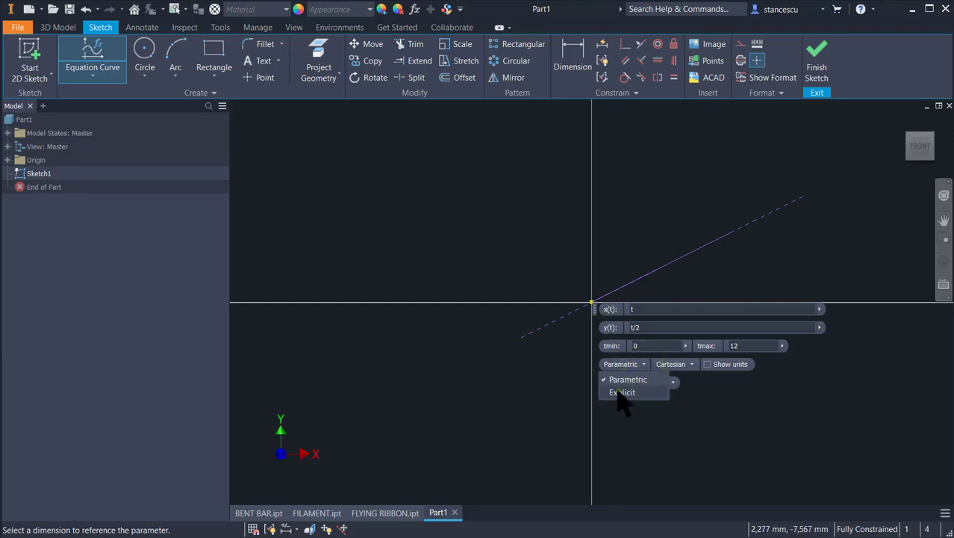
{"action": "left_click", "coordinate": [620, 393]}
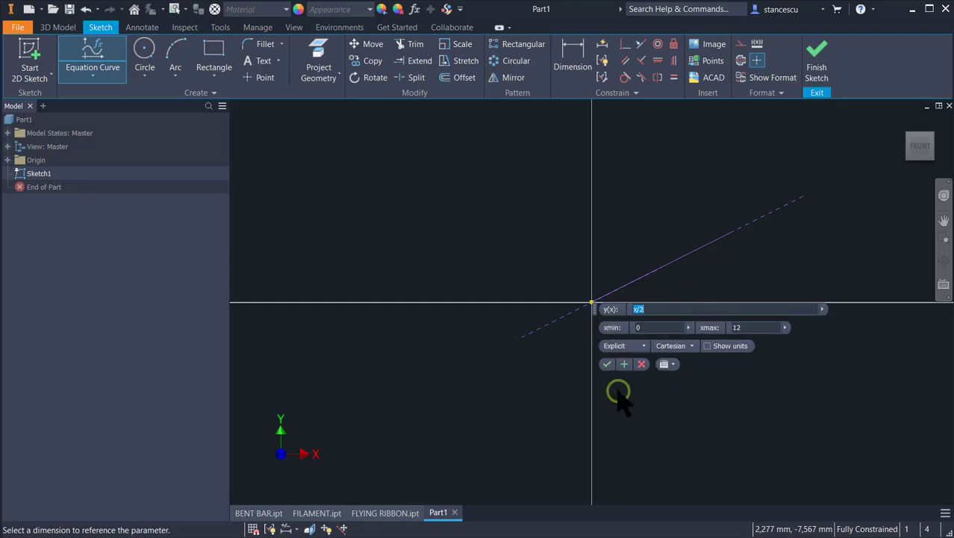
{"action": "left_click", "coordinate": [644, 345]}
{"action": "left_click", "coordinate": [627, 362]}
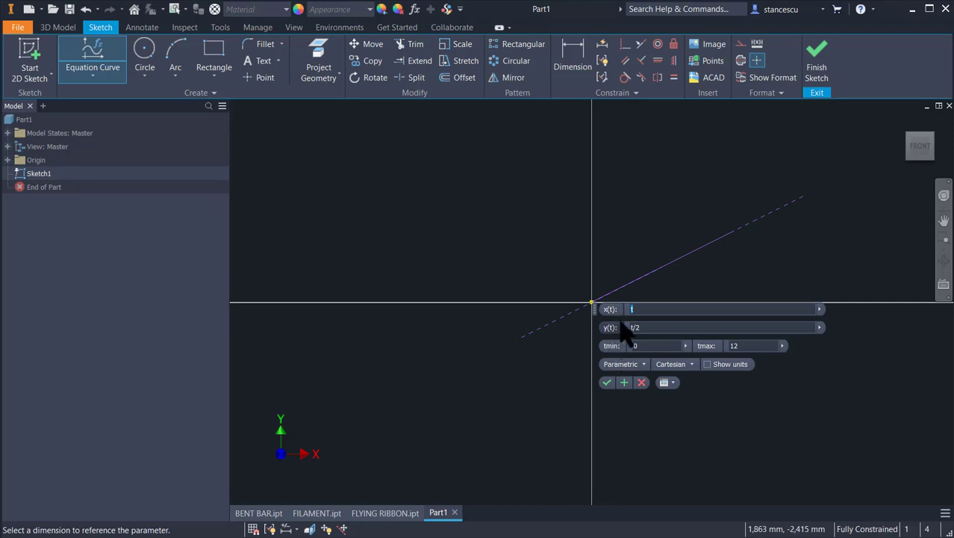
{"action": "left_click", "coordinate": [788, 424]}
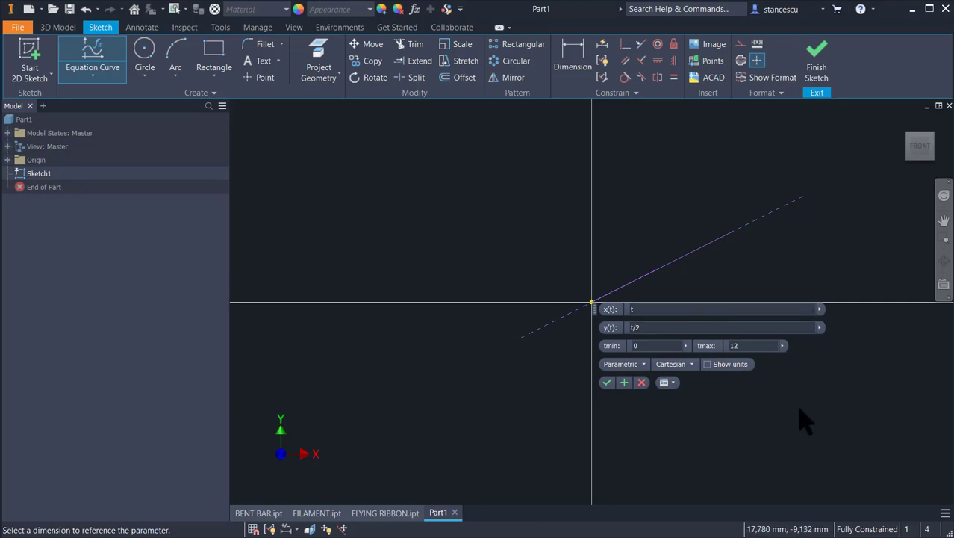
{"action": "left_click", "coordinate": [500, 378]}
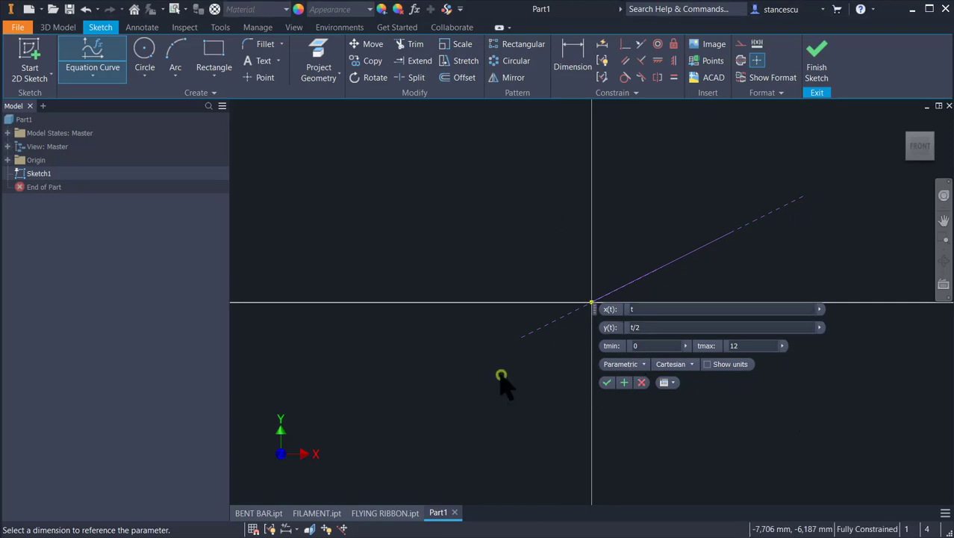
{"action": "left_click", "coordinate": [607, 383]}
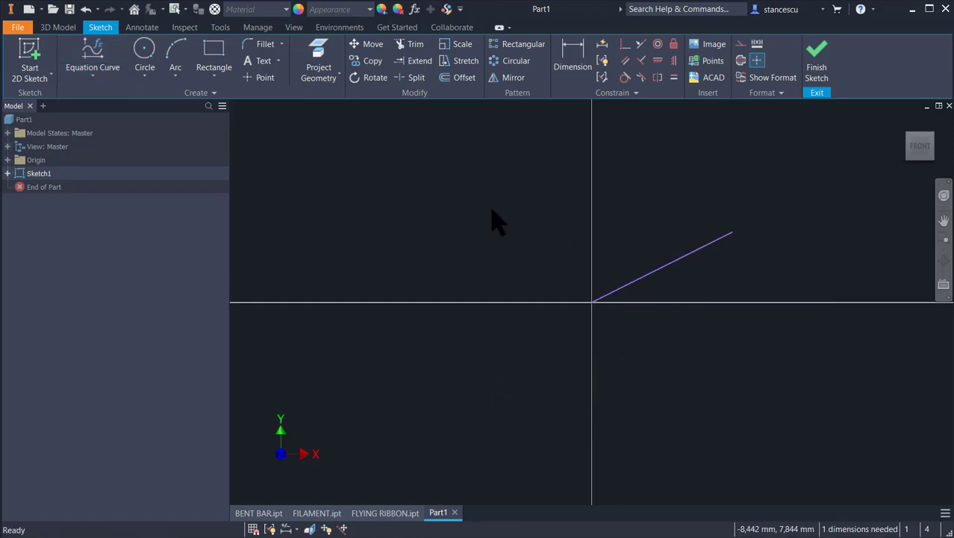
Dimension the horizontal distance from the origin to the curve's far endpoint, accepting 12 mm
{"action": "left_click", "coordinate": [567, 60]}
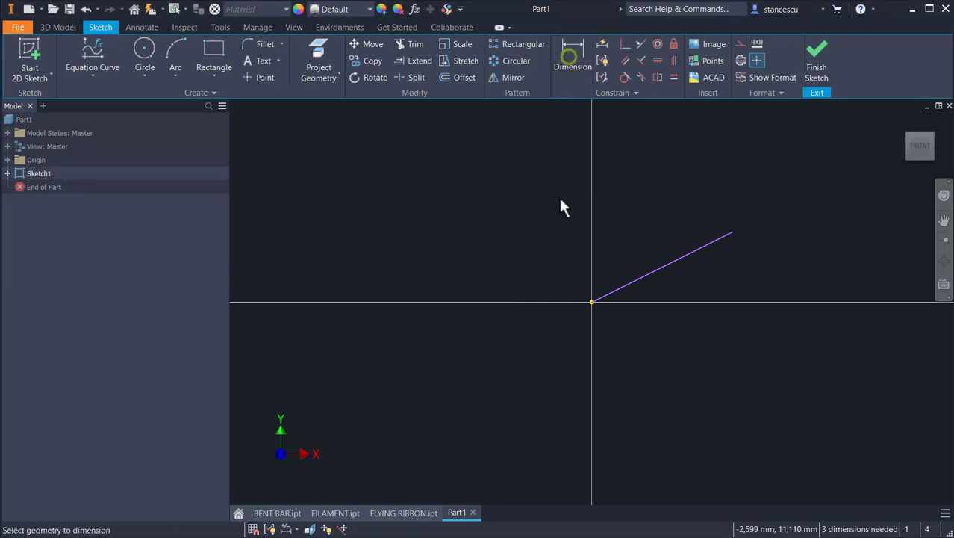
{"action": "left_click", "coordinate": [590, 301]}
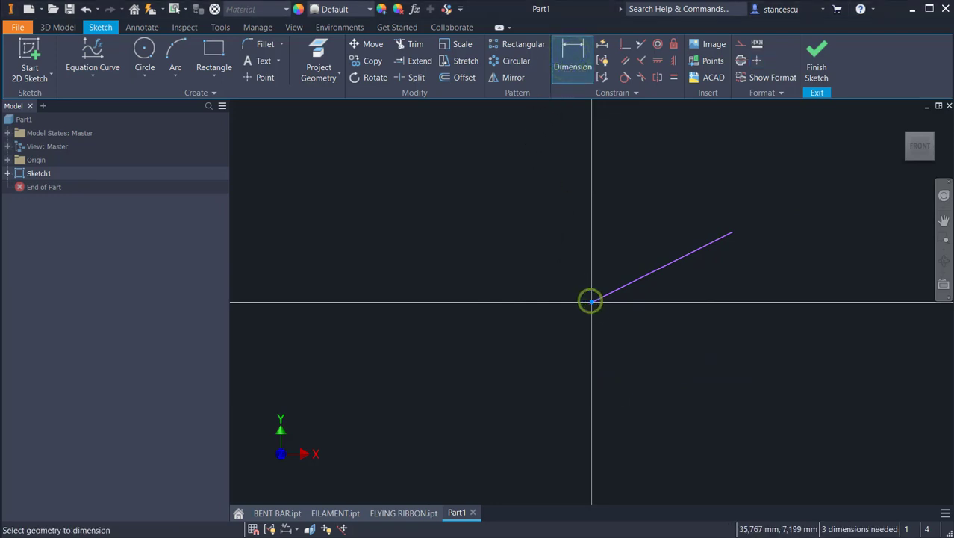
{"action": "left_click", "coordinate": [732, 234]}
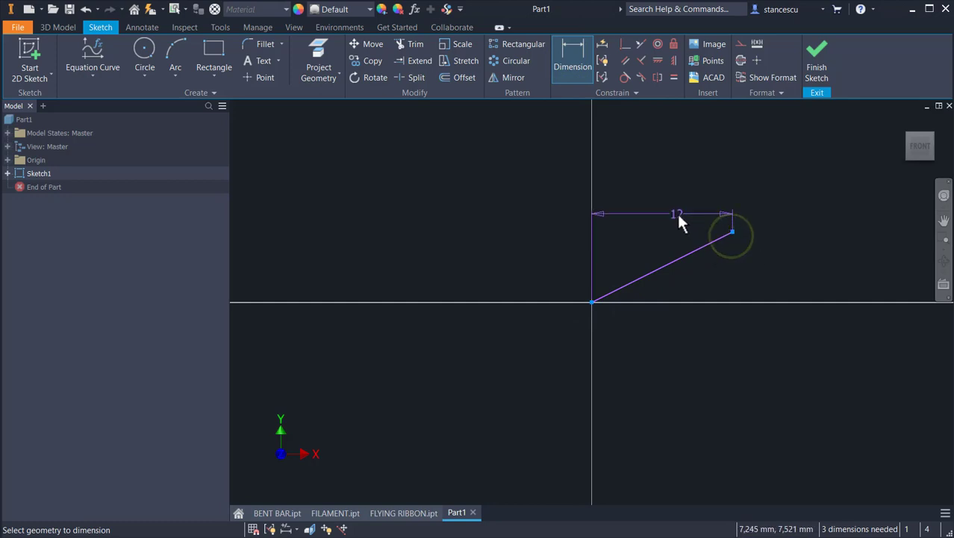
{"action": "left_click", "coordinate": [675, 209]}
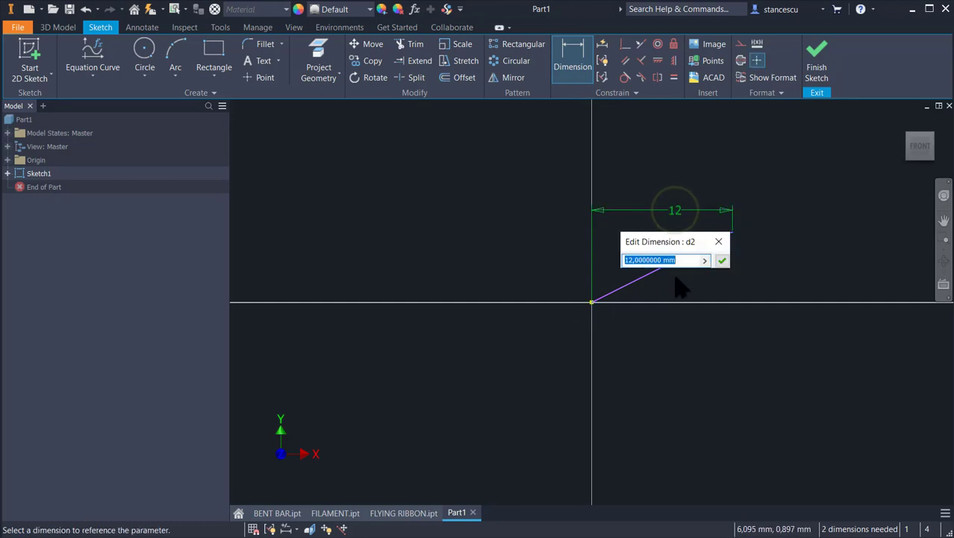
{"action": "left_click", "coordinate": [720, 260]}
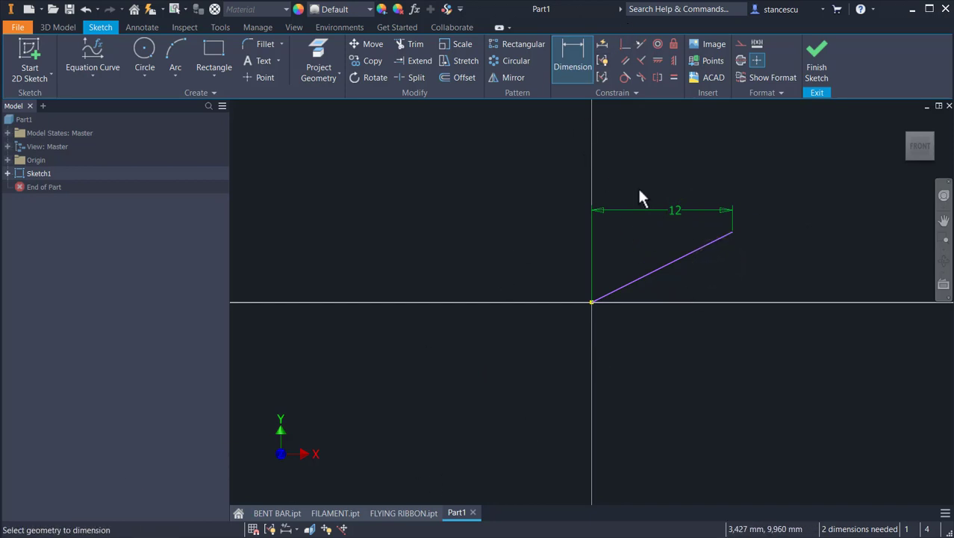
Dimension the vertical distance from the origin to the curve's far endpoint, and leave the Dimension command
{"action": "left_click", "coordinate": [591, 303]}
{"action": "left_click", "coordinate": [731, 234]}
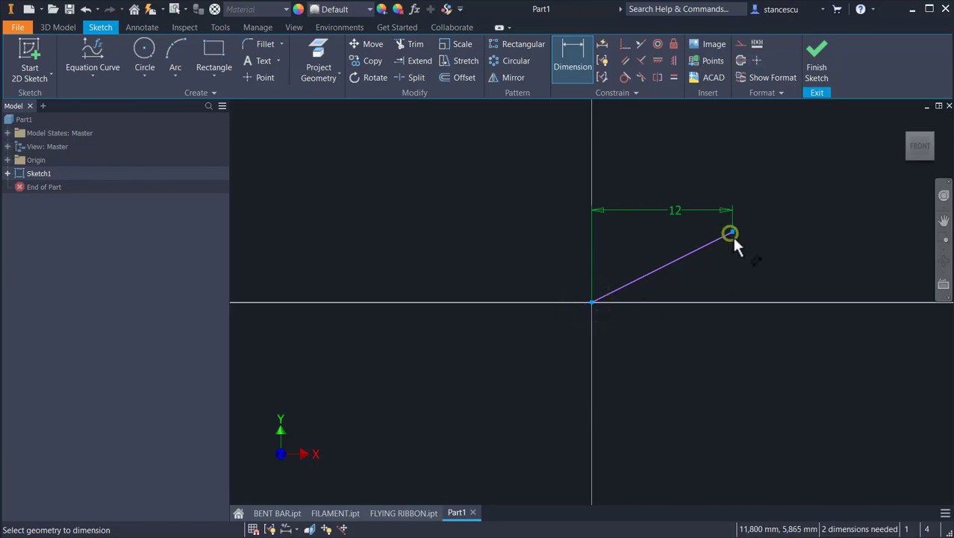
{"action": "left_click", "coordinate": [759, 265]}
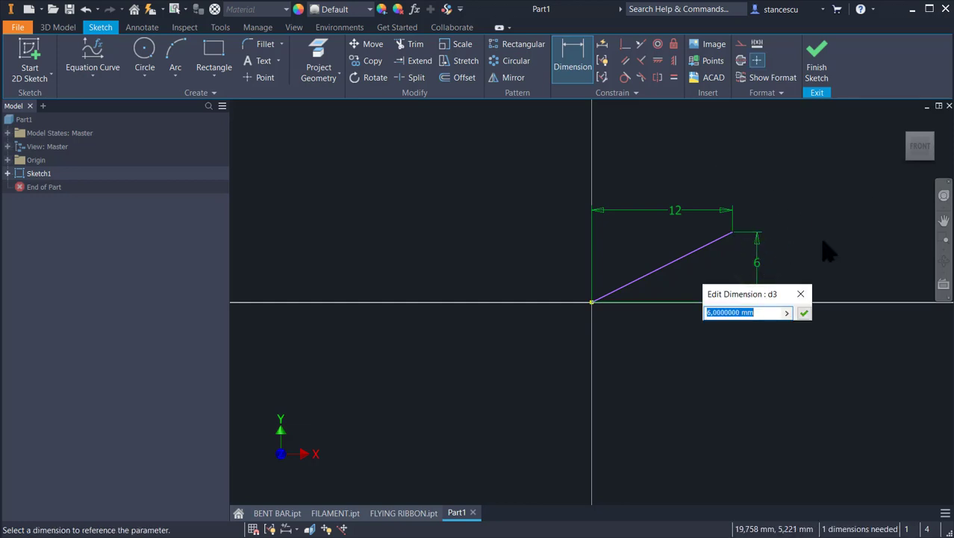
{"action": "key", "text": "Escape"}
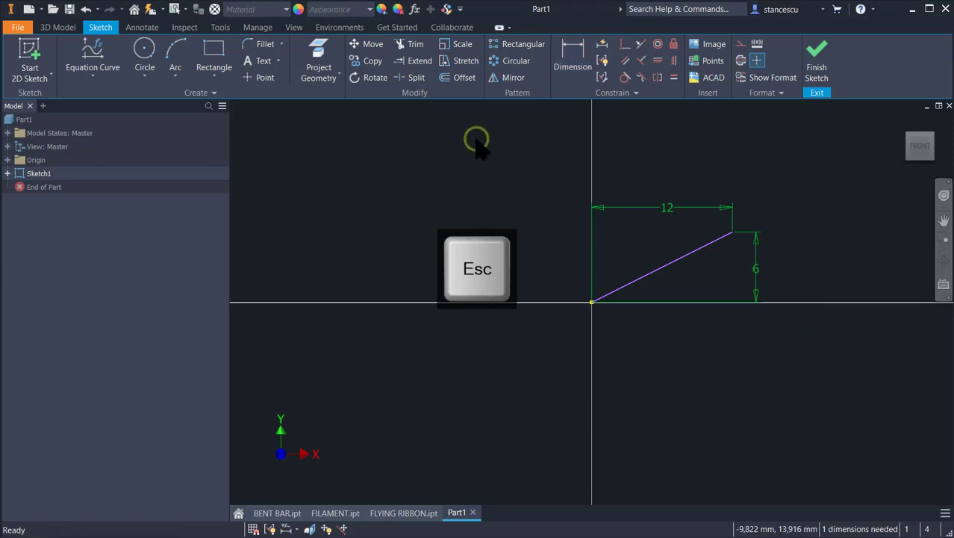
Undo both endpoint dimensions and the creation of the parametric curve
{"action": "key", "text": "ctrl+z"}
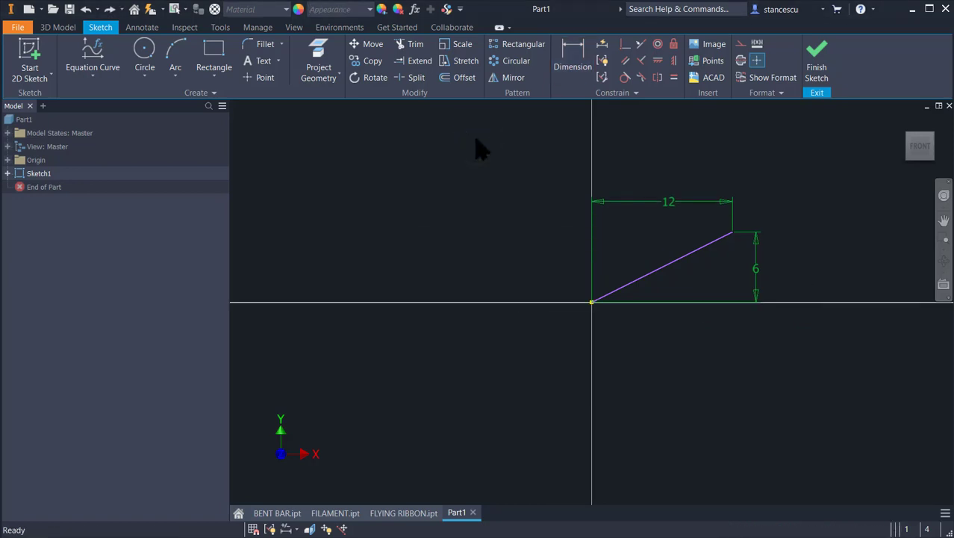
{"action": "key", "text": "ctrl+z"}
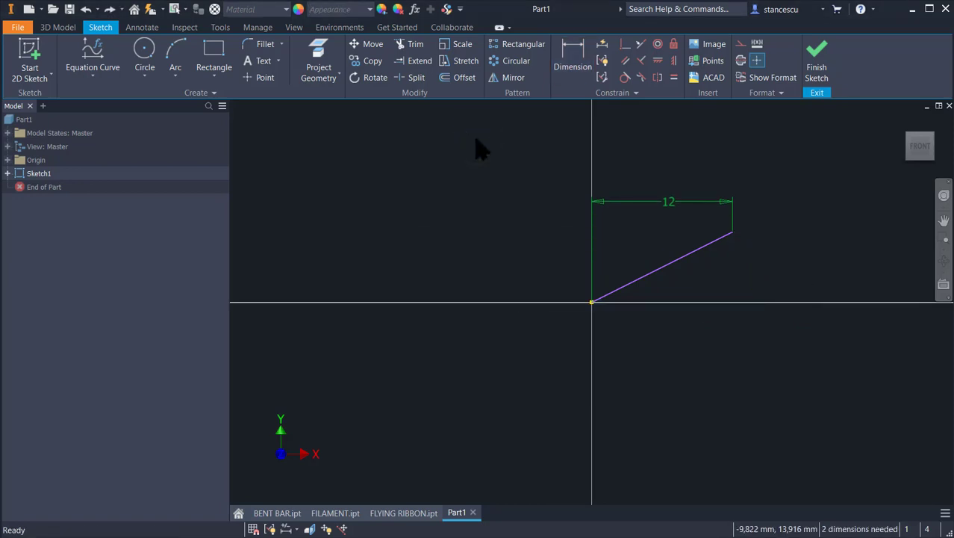
{"action": "key", "text": "ctrl+z"}
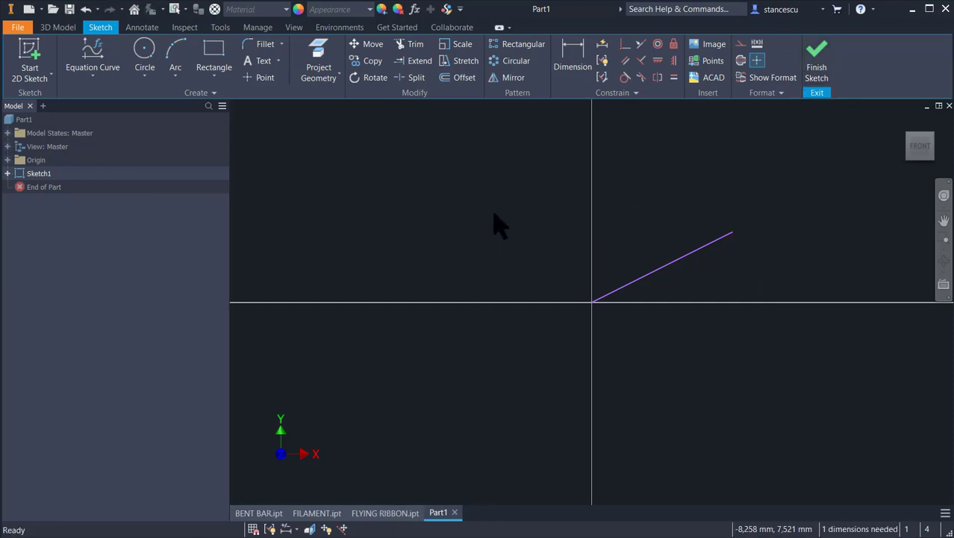
{"action": "key", "text": "ctrl+z"}
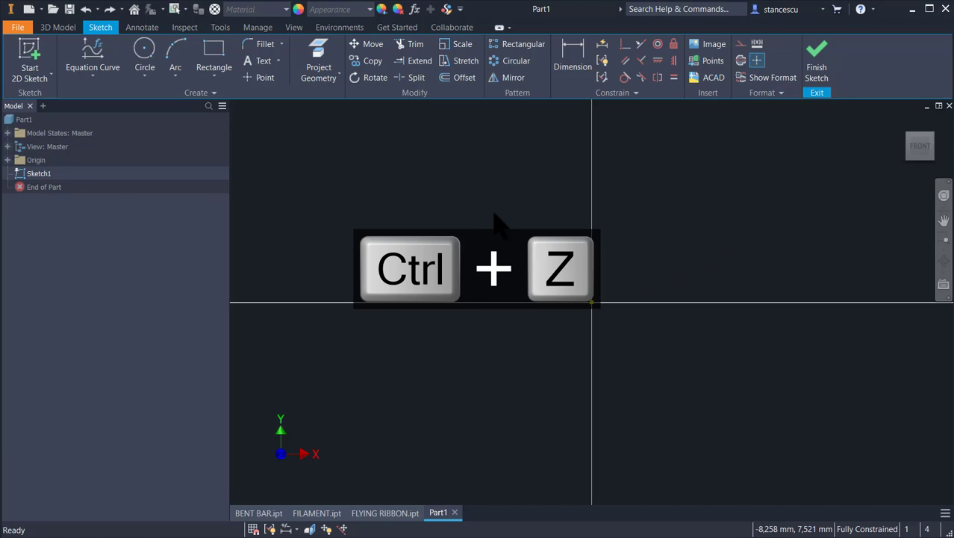
Undo the creation of the empty 2D sketch and start a 3D sketch in the part
{"action": "key", "text": "ctrl+z"}
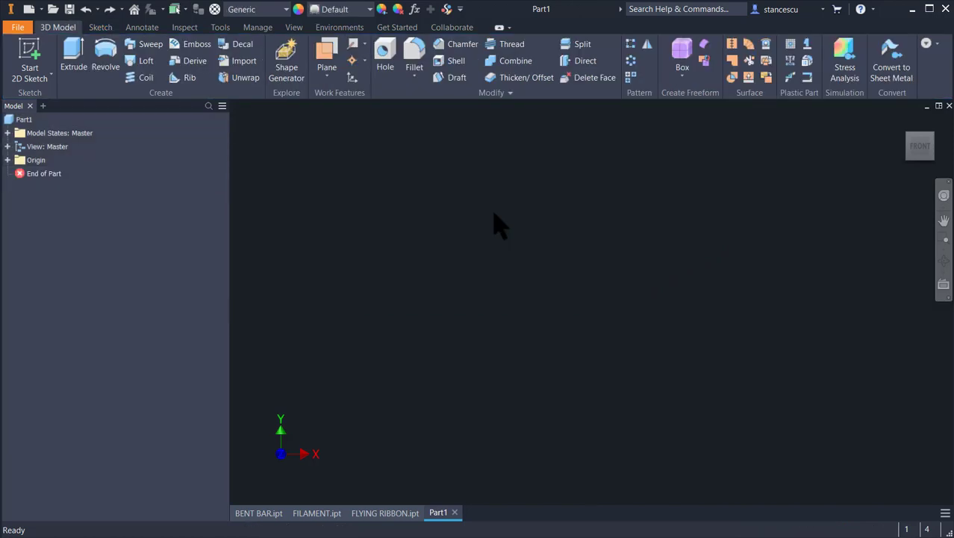
{"action": "left_click", "coordinate": [31, 82]}
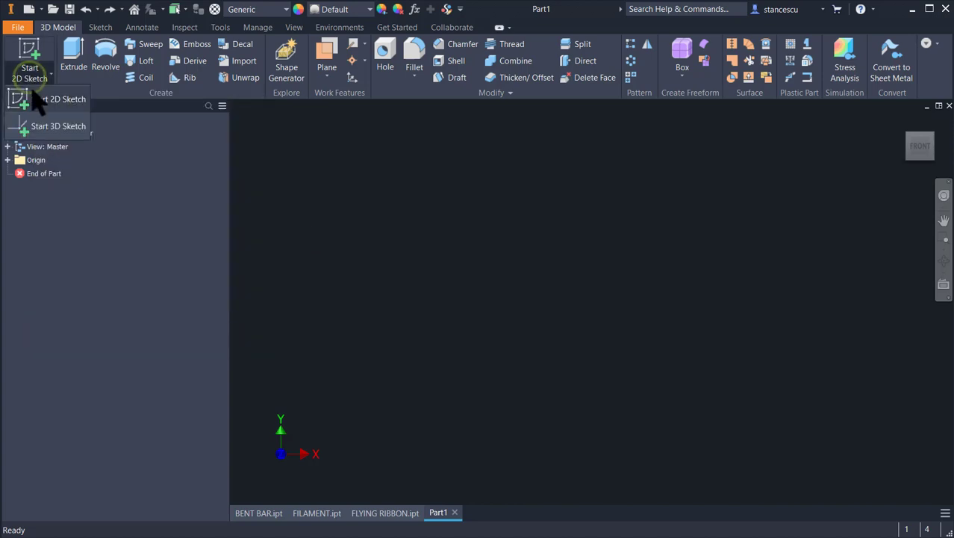
{"action": "left_click", "coordinate": [50, 126]}
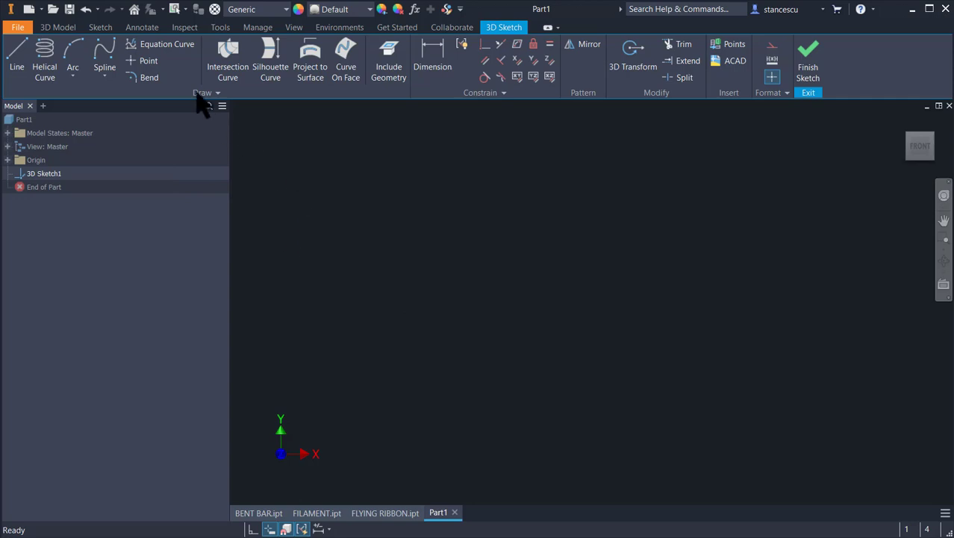
Start an equation curve in the 3D sketch and make its x(t) expression ready for entry
{"action": "left_click", "coordinate": [171, 45]}
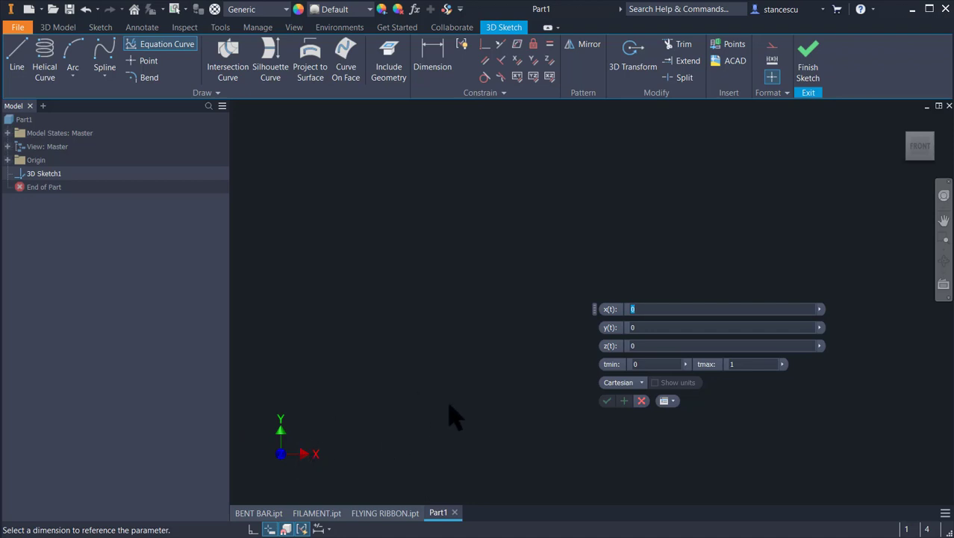
{"action": "key", "text": "F6"}
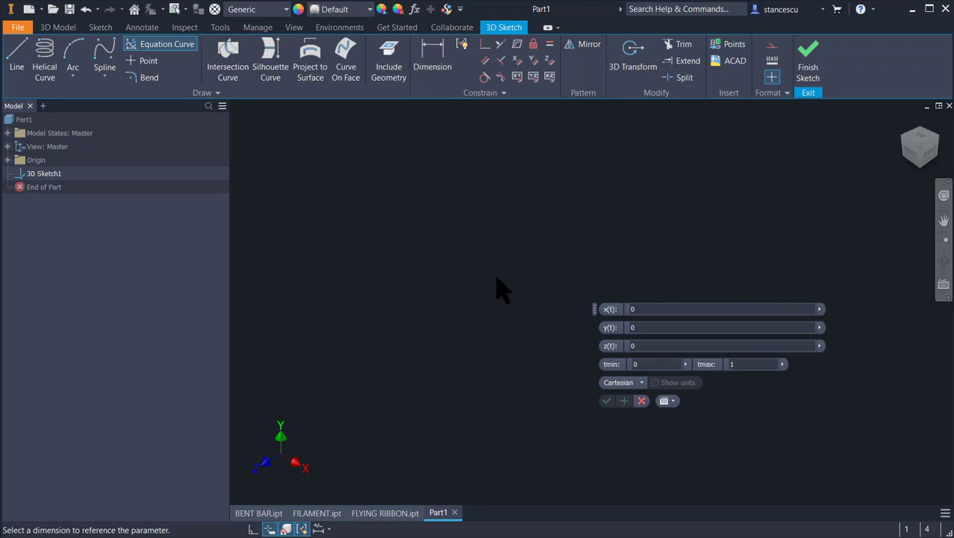
{"action": "key", "text": "Tab"}
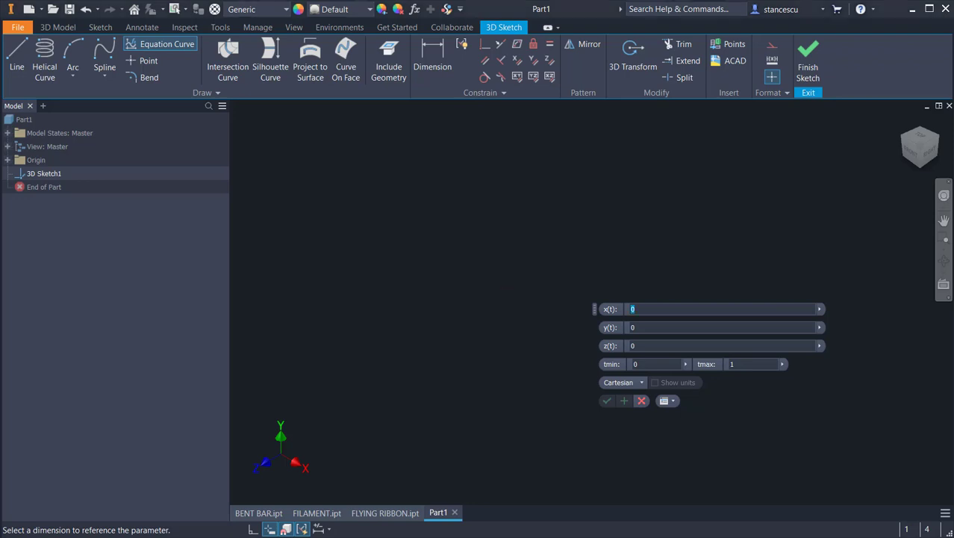
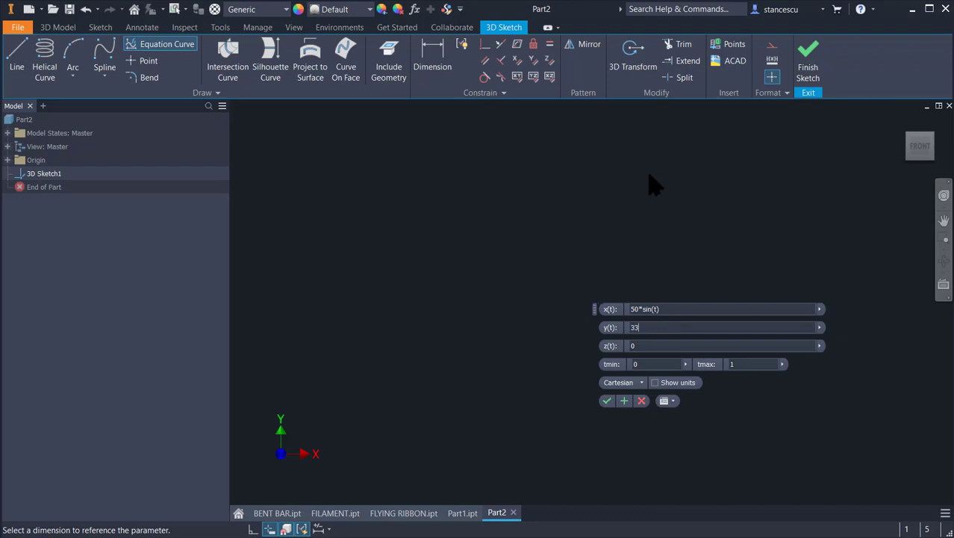
Complete the filament curve's expressions with y(t) as 33*cos(7*t) and z(t) as 50*cos(t)
{"action": "type", "text": "*"}
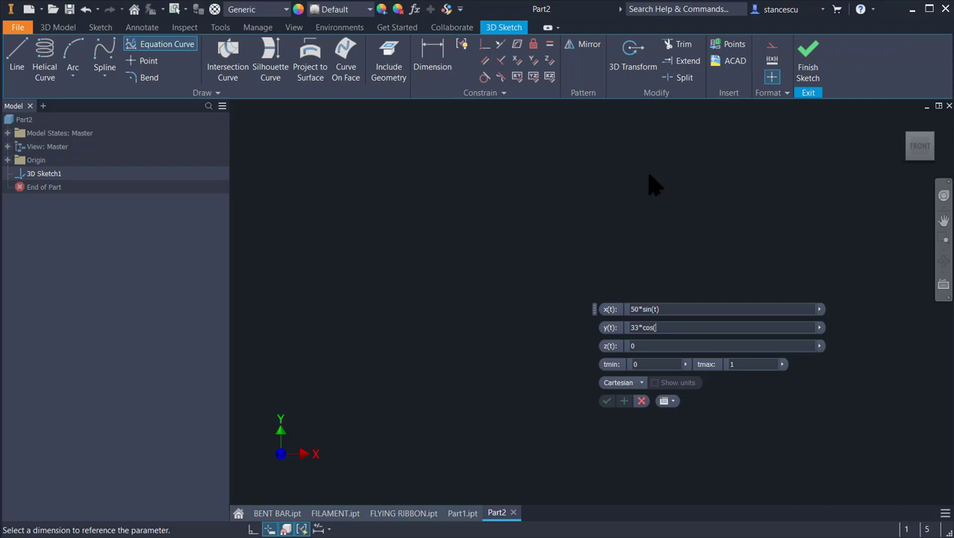
{"action": "type", "text": "cos(7*"}
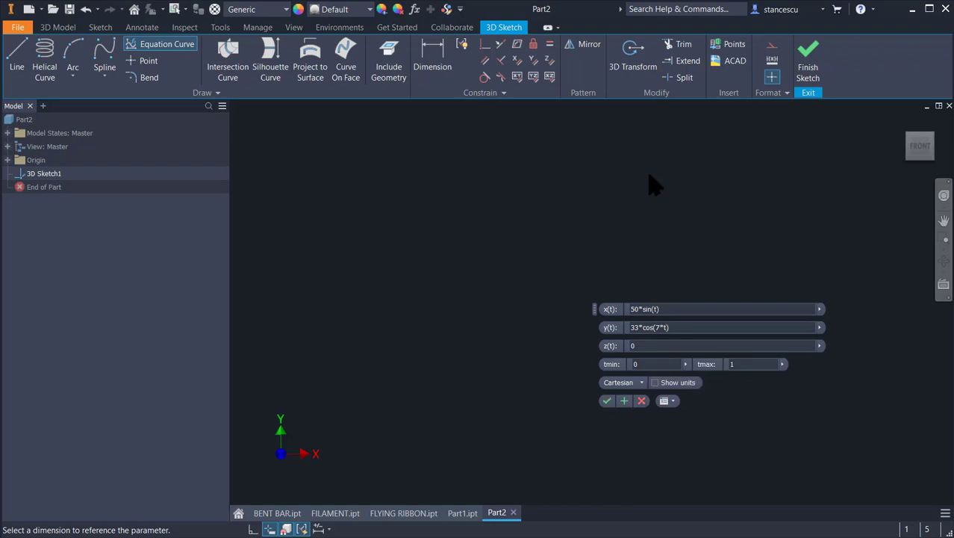
{"action": "key", "text": "Tab"}
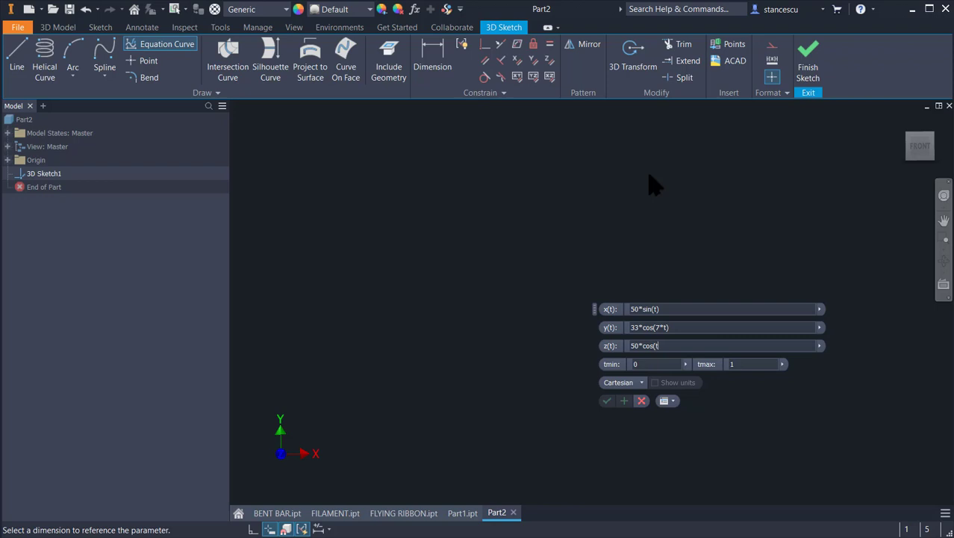
{"action": "type", "text": ")"}
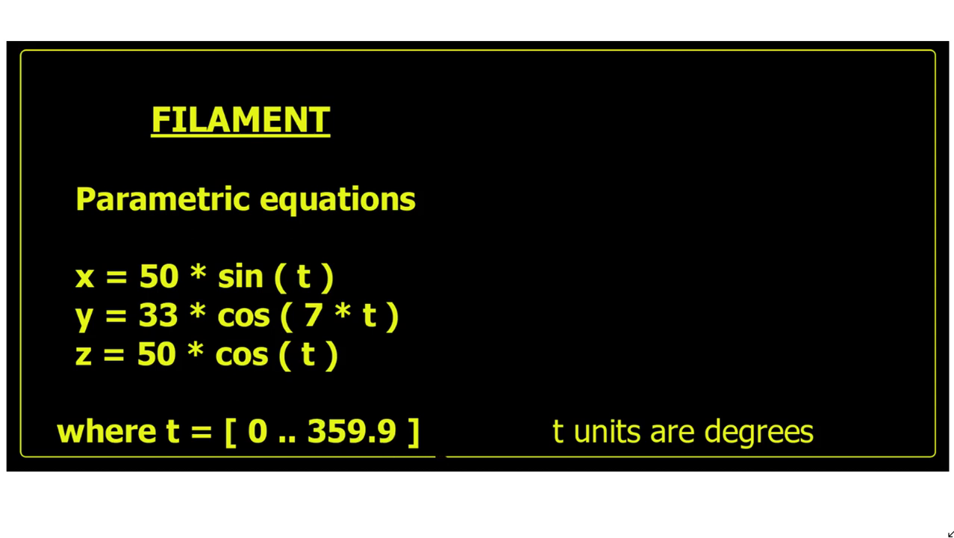
Set the equation curve's tmax to 359.9 and create the curve
{"action": "mouse_move", "coordinate": [544, 533]}
{"action": "left_click", "coordinate": [543, 485]}
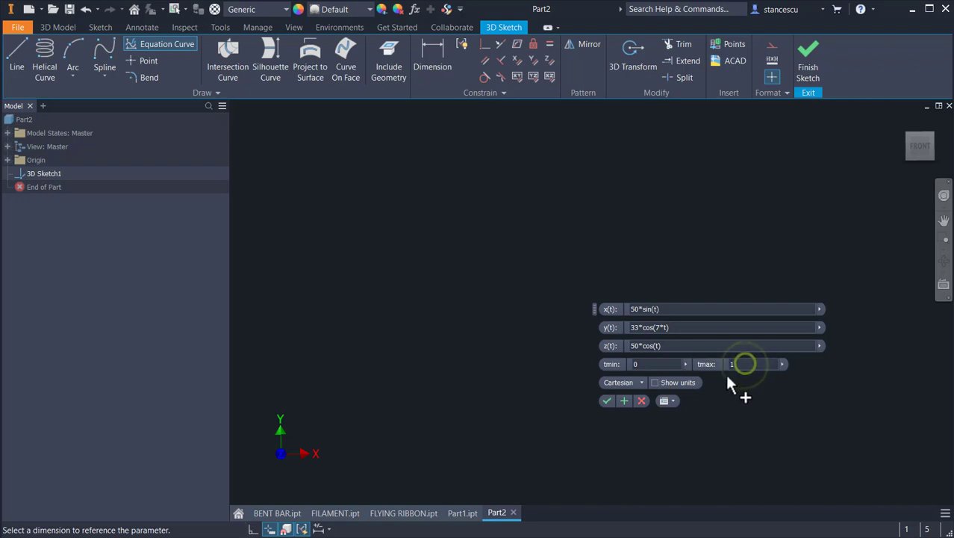
{"action": "key", "text": "BackSpace"}
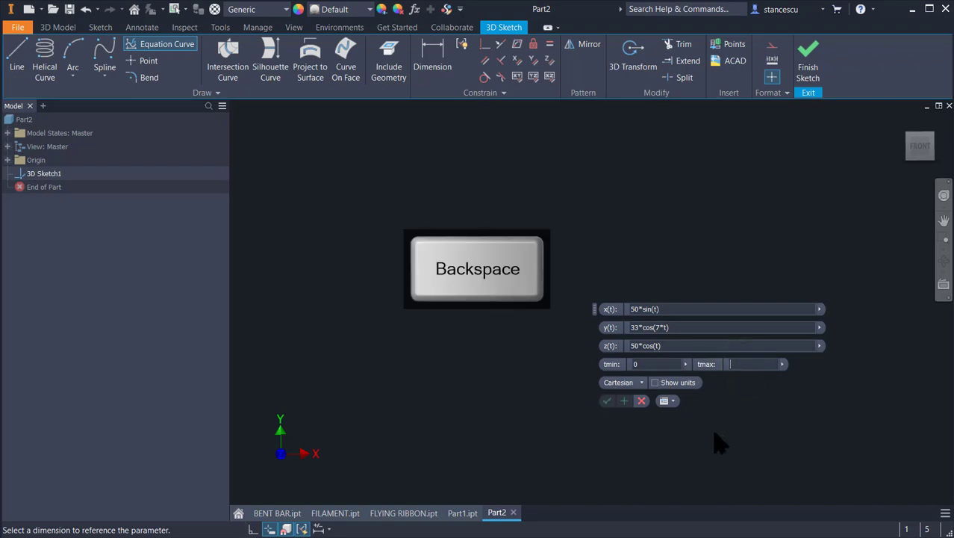
{"action": "type", "text": "359"}
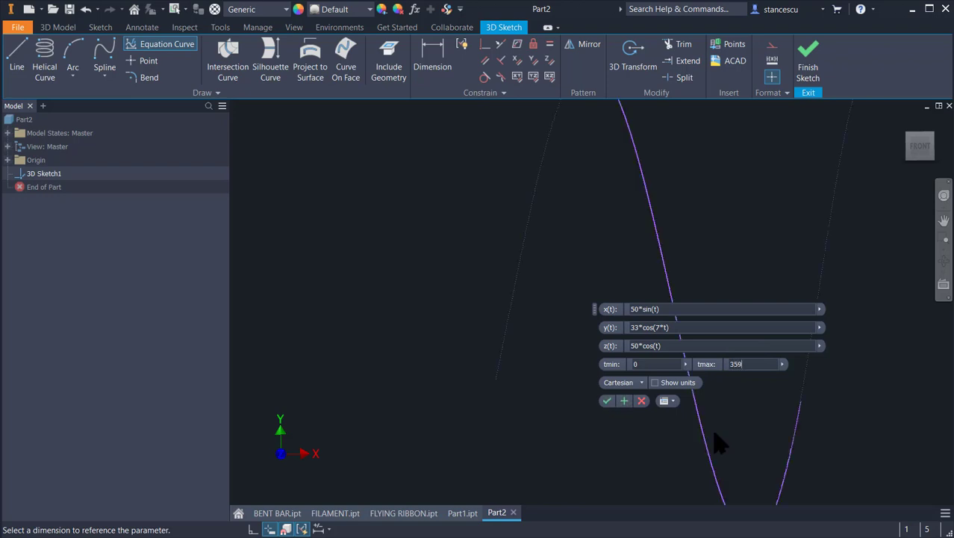
{"action": "type", "text": ".9"}
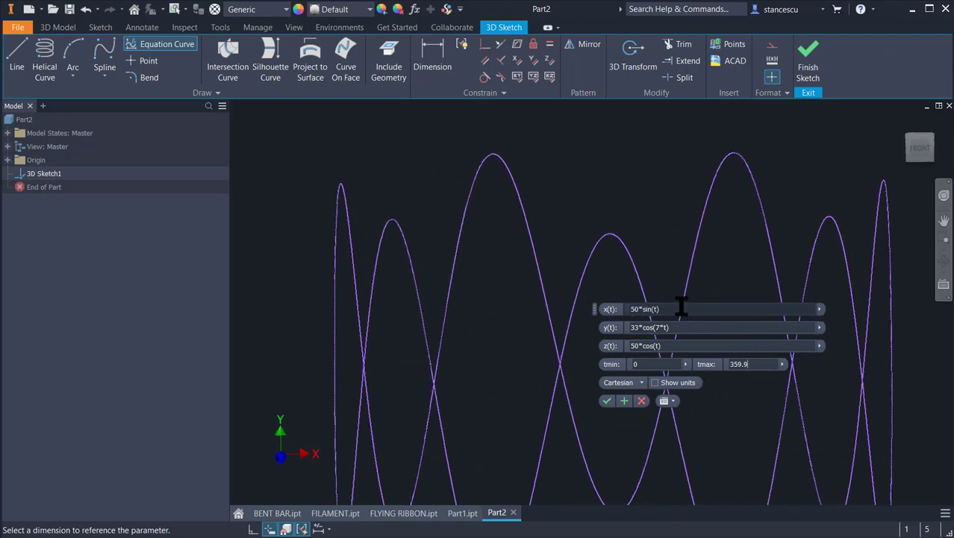
{"action": "left_click", "coordinate": [607, 402]}
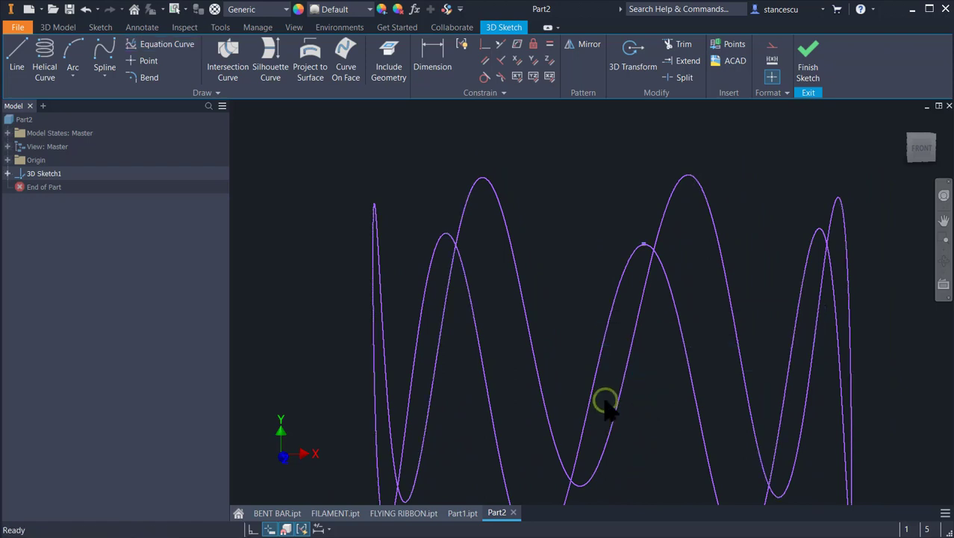
Examine the gap between the curve's start and end points and finish the 3D sketch
{"action": "key", "text": "F6"}
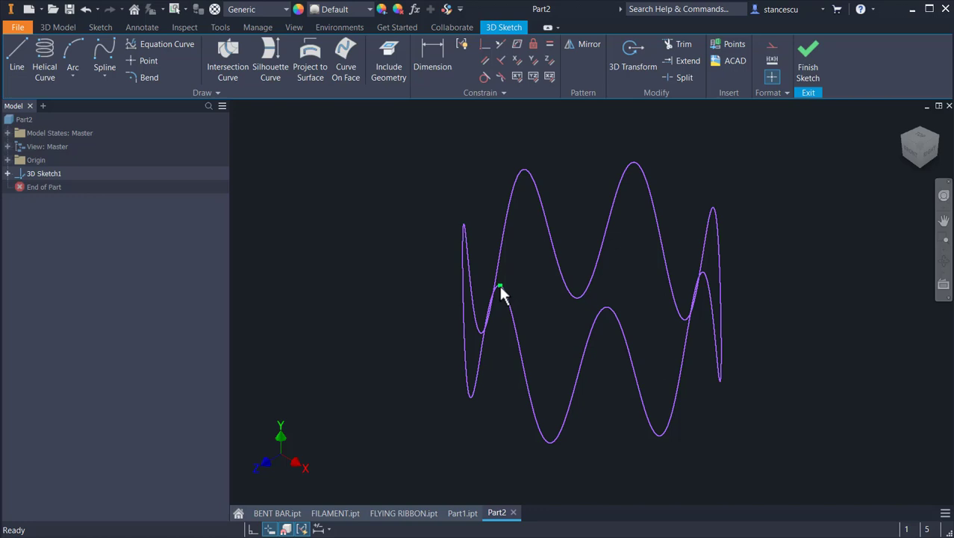
{"action": "scroll", "coordinate": [501, 295], "scroll_direction": "up", "scroll_amount": 5}
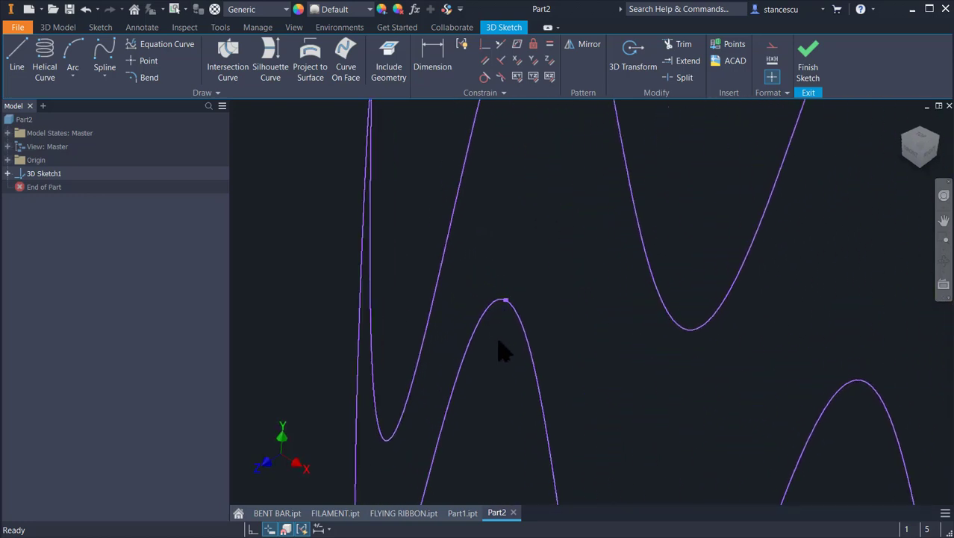
{"action": "scroll", "coordinate": [501, 351], "scroll_direction": "up", "scroll_amount": 6}
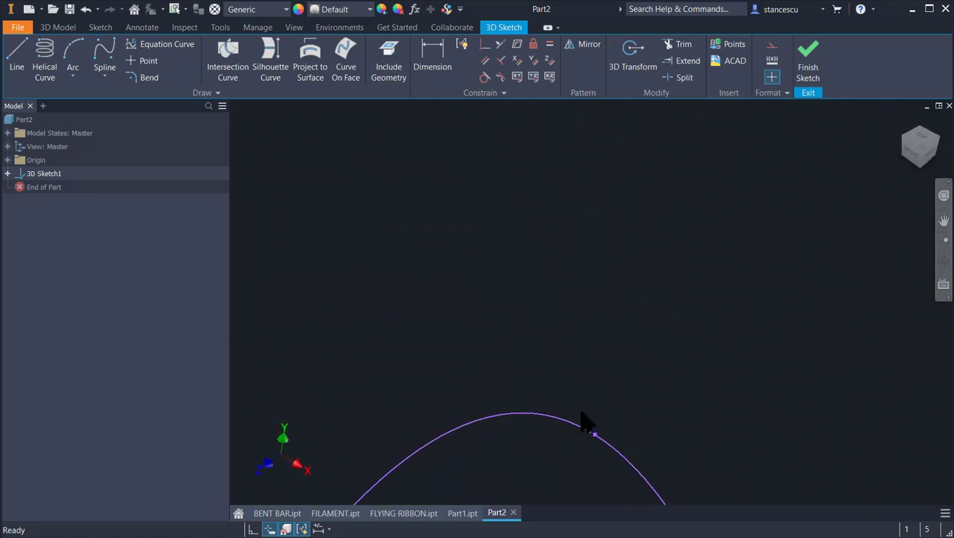
{"action": "scroll", "coordinate": [590, 437], "scroll_direction": "up", "scroll_amount": 3}
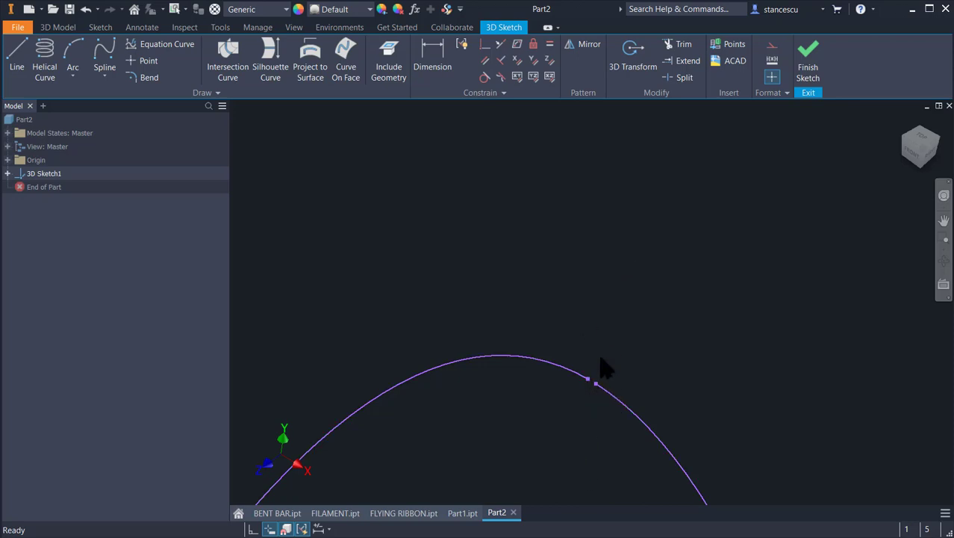
{"action": "left_click", "coordinate": [803, 71]}
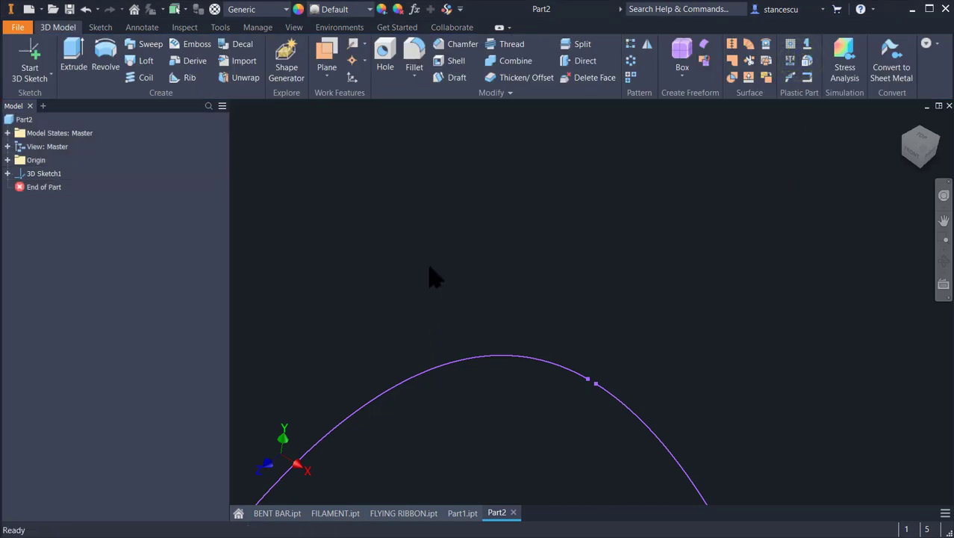
Create a work plane normal to the equation curve at its start point
{"action": "left_click", "coordinate": [325, 56]}
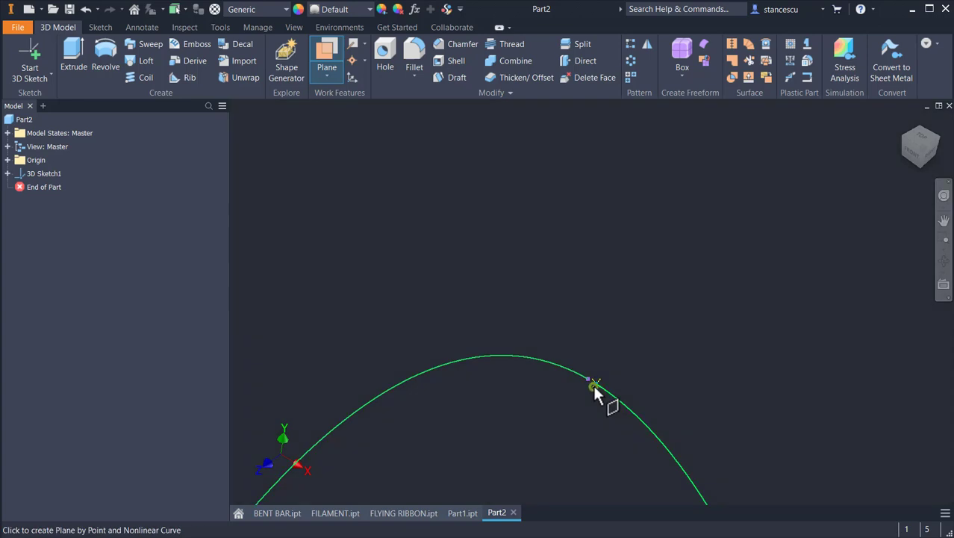
{"action": "left_click", "coordinate": [597, 391]}
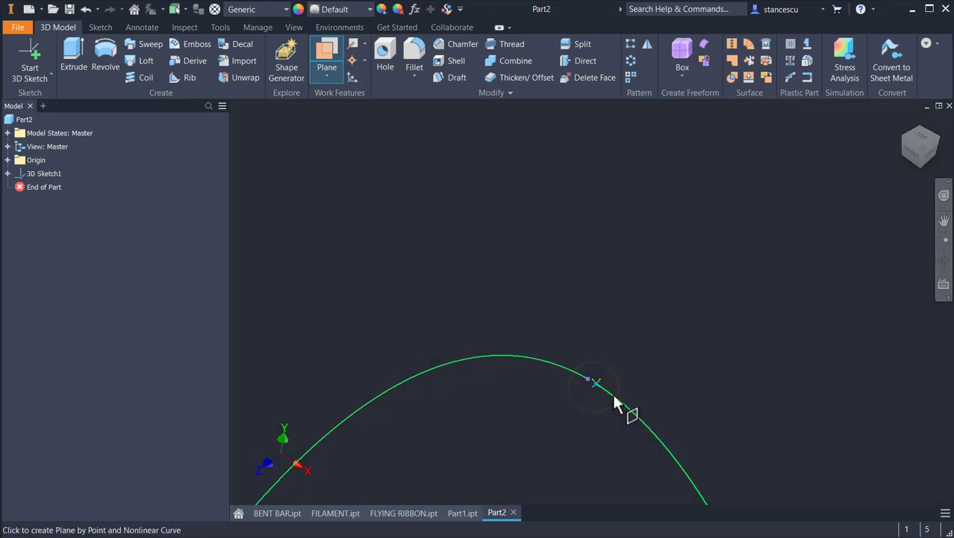
{"action": "left_click", "coordinate": [614, 395]}
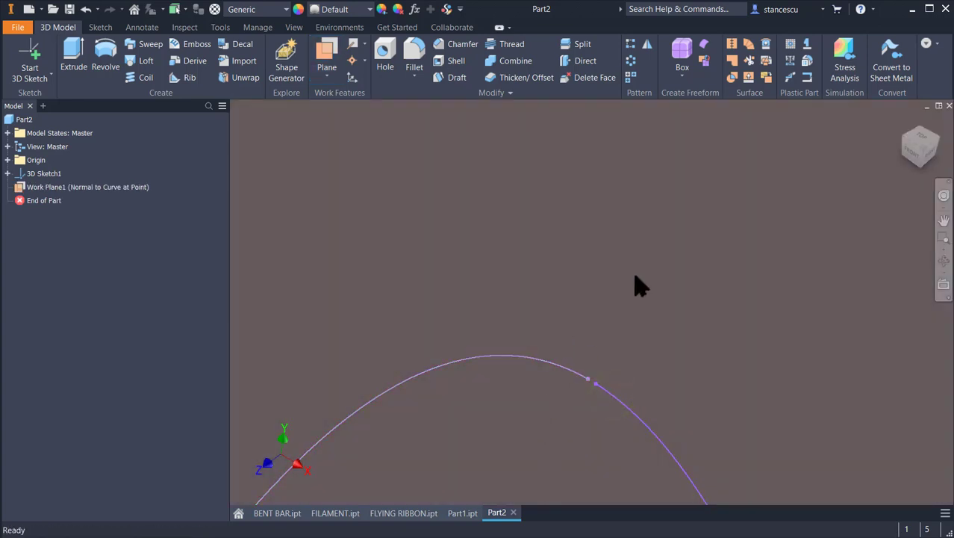
Create a 2D sketch on the work plane that is normal to the curve
{"action": "scroll", "coordinate": [635, 277], "scroll_direction": "up", "scroll_amount": 5}
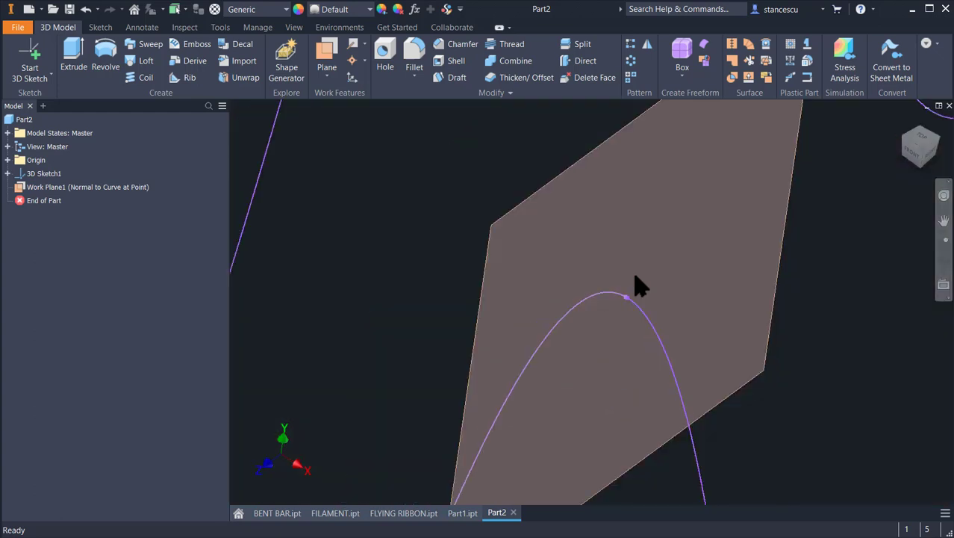
{"action": "middle_click_drag", "start_coordinate": [750, 287], "coordinate": [800, 303], "text": "shift"}
{"action": "scroll", "coordinate": [775, 297], "scroll_direction": "up", "scroll_amount": 4}
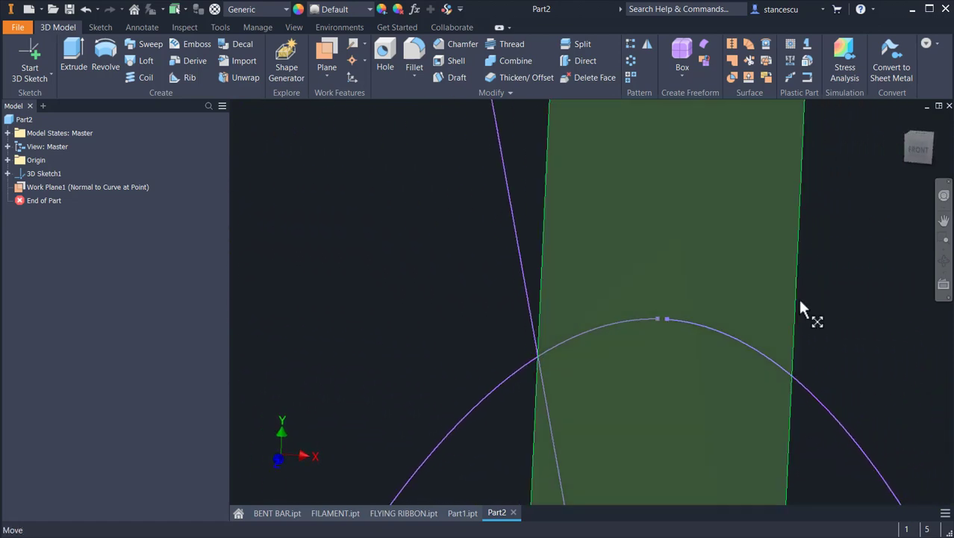
{"action": "left_click", "coordinate": [797, 298]}
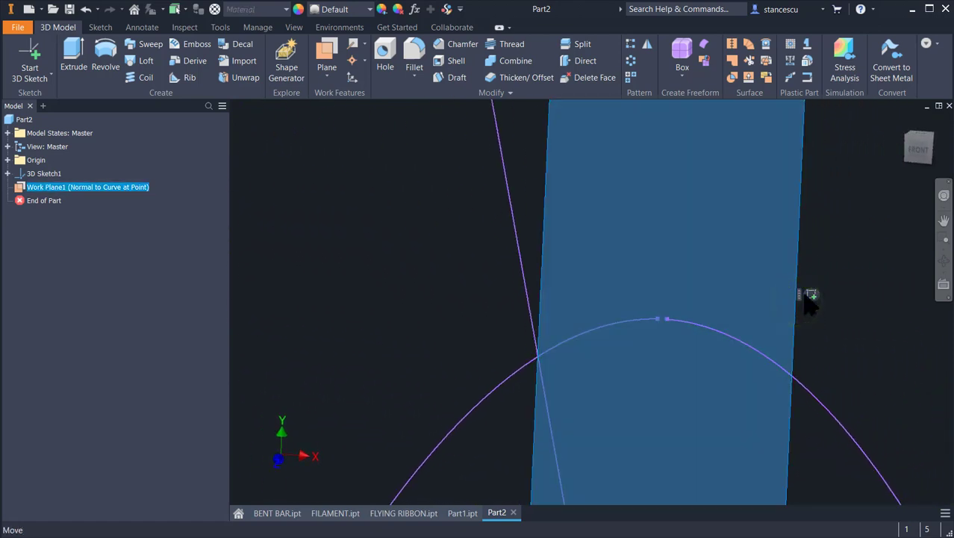
{"action": "left_click", "coordinate": [811, 296]}
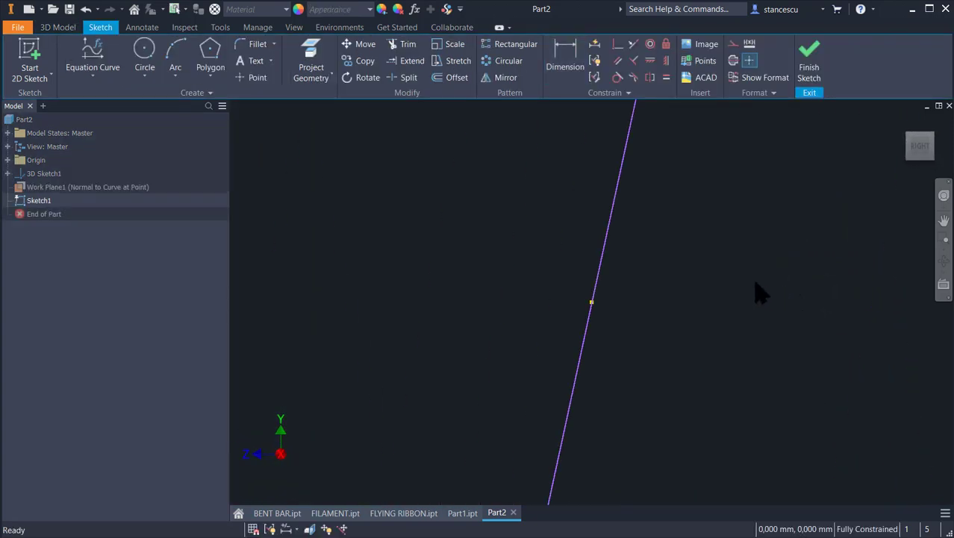
Project the equation curve's start point into the 2D sketch
{"action": "key", "text": "F5"}
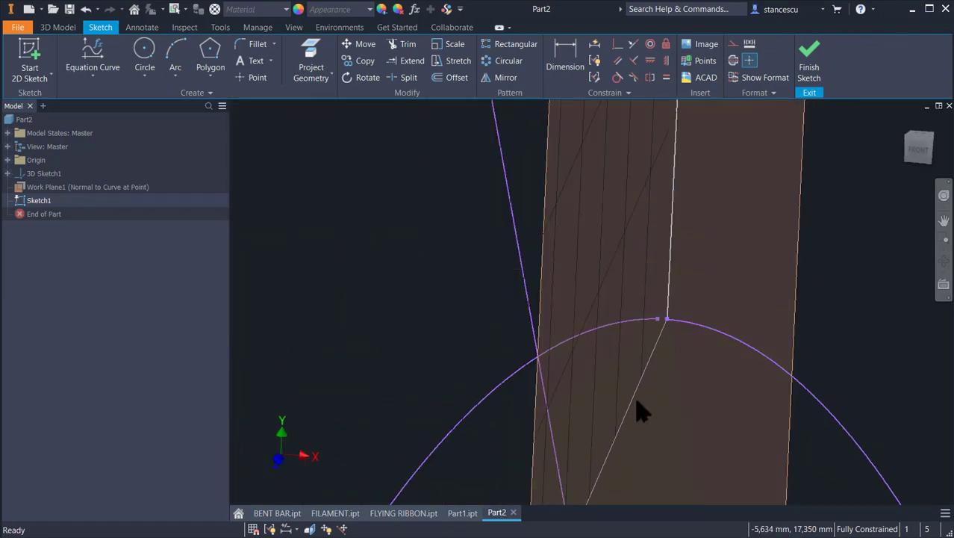
{"action": "scroll", "coordinate": [720, 273], "scroll_direction": "up", "scroll_amount": 3}
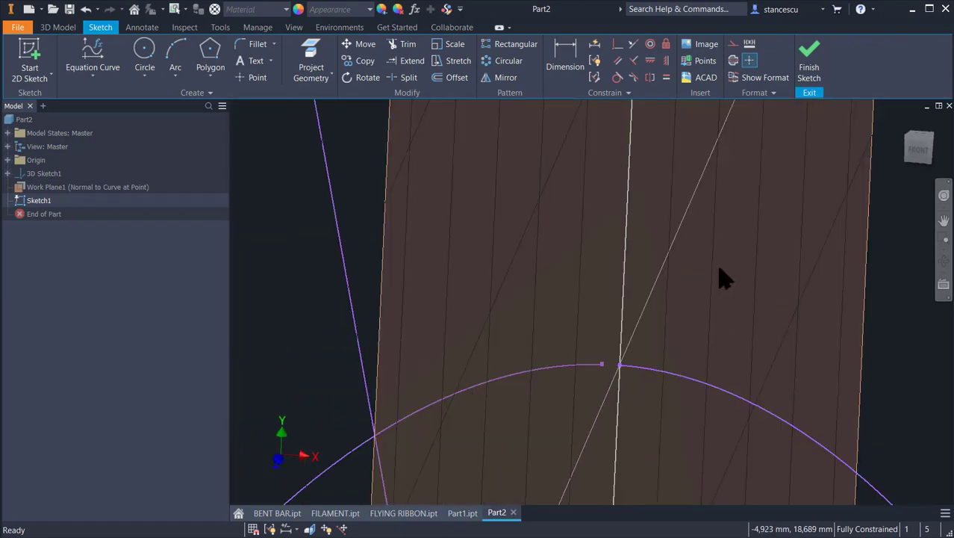
{"action": "left_click", "coordinate": [139, 54]}
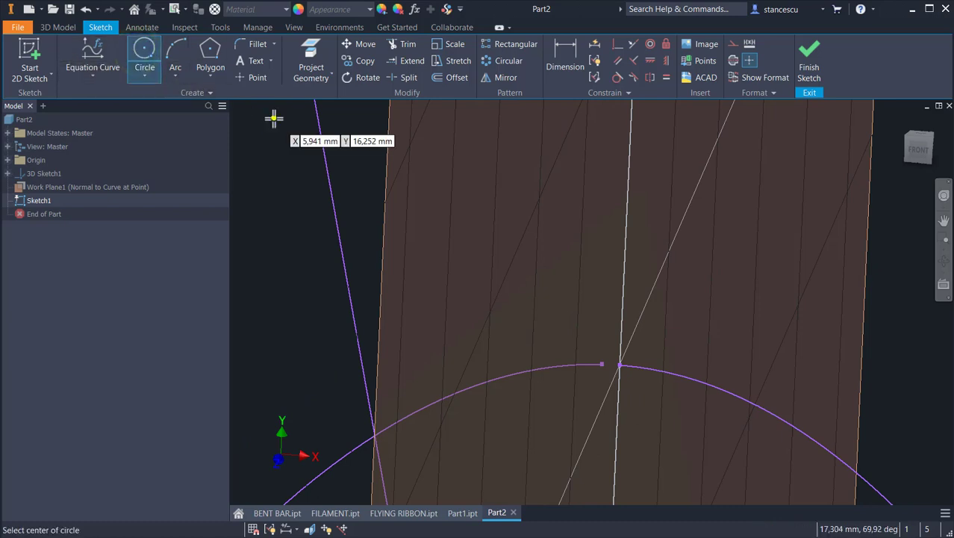
{"action": "left_click", "coordinate": [308, 45]}
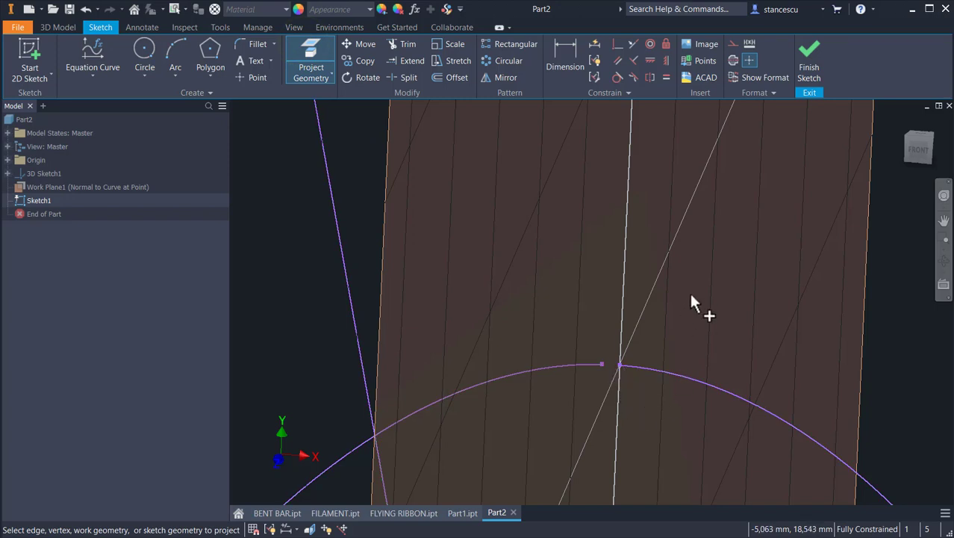
{"action": "left_click", "coordinate": [619, 365]}
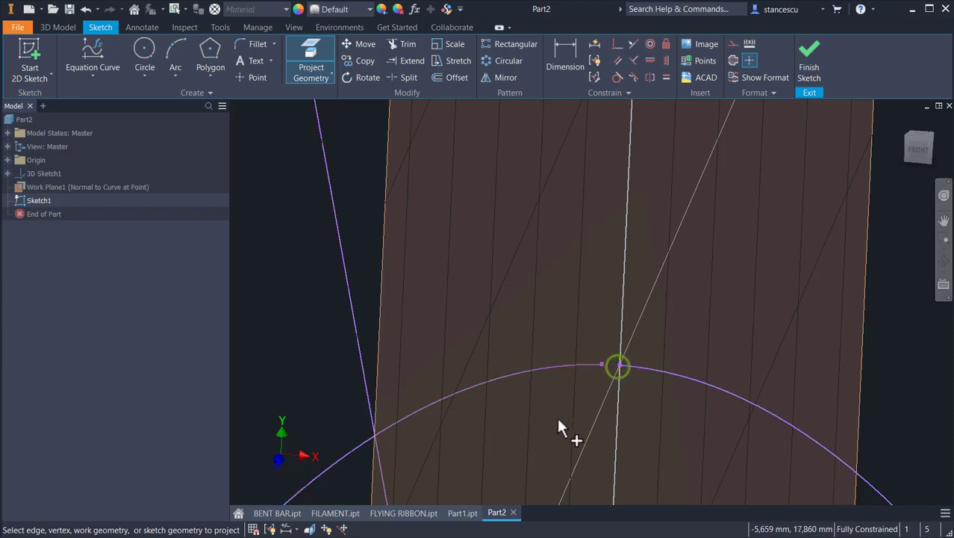
Draw a 3 mm diameter circle centred on the projected start point of the curve and finish the sketch
{"action": "left_click", "coordinate": [147, 54]}
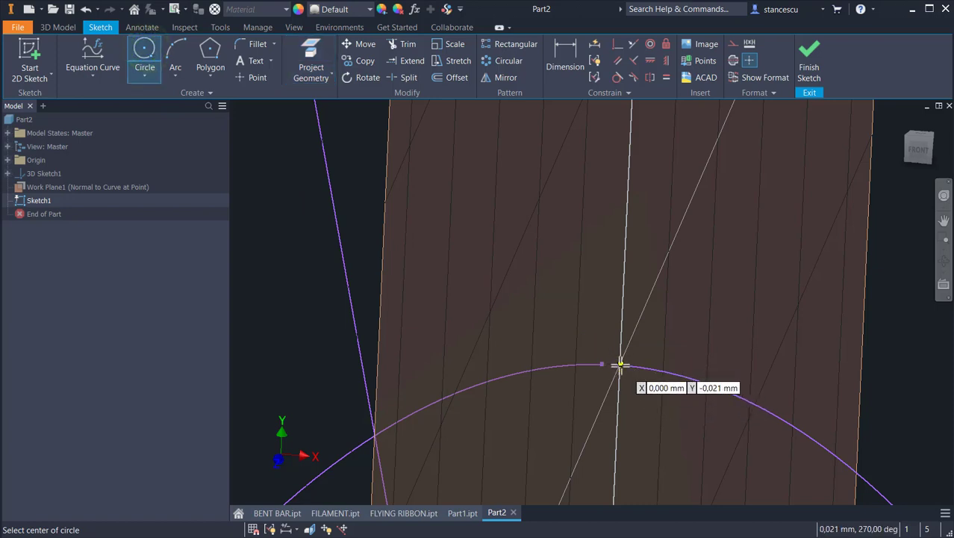
{"action": "scroll", "coordinate": [620, 364], "scroll_direction": "down", "scroll_amount": 3}
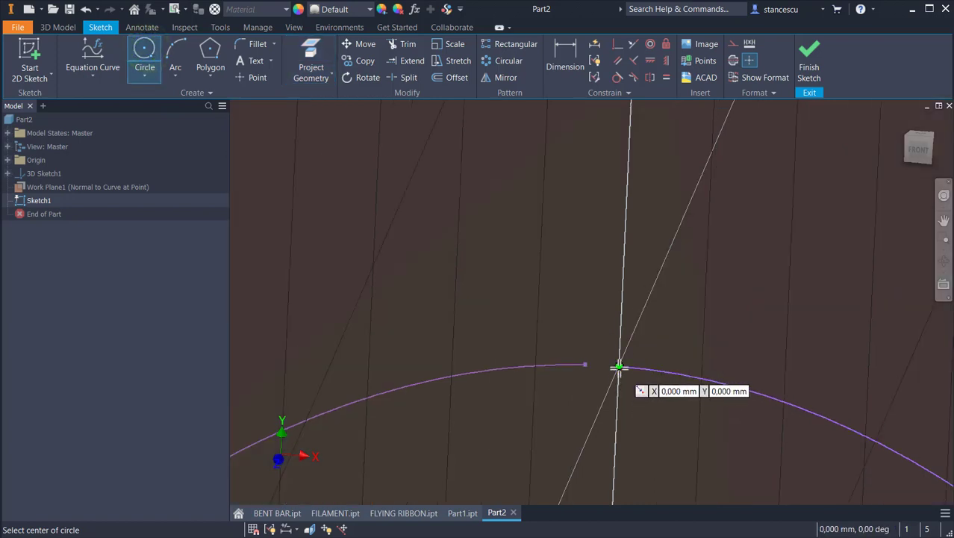
{"action": "left_click", "coordinate": [618, 367]}
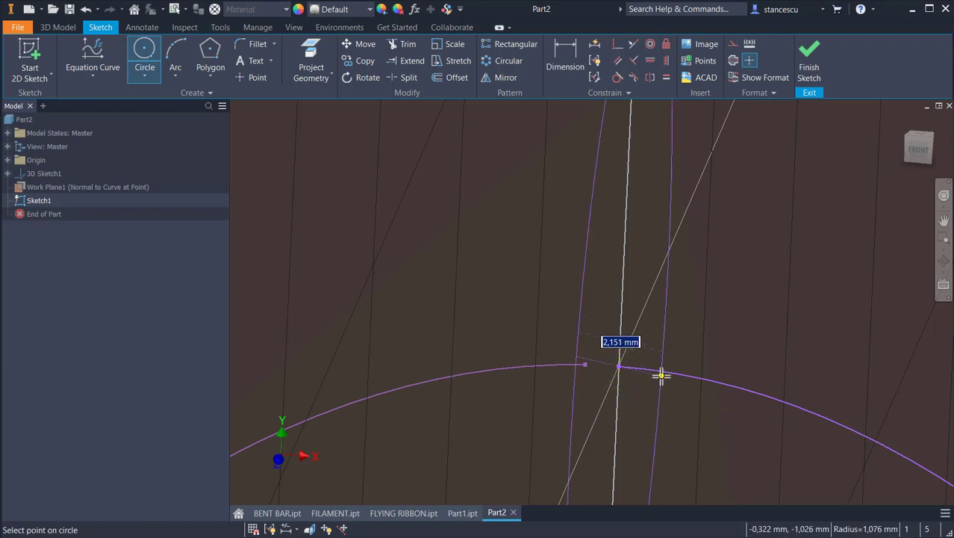
{"action": "key", "text": "Return"}
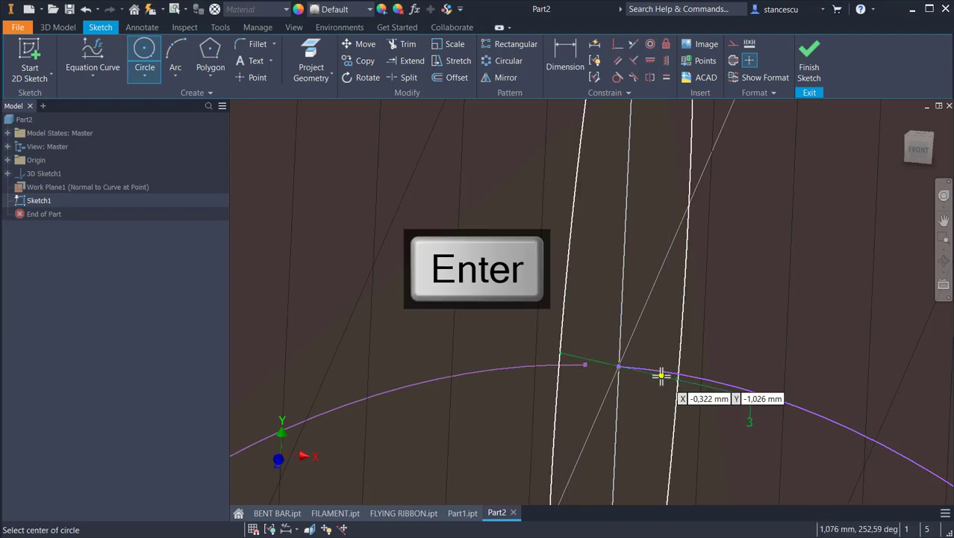
{"action": "left_click", "coordinate": [809, 62]}
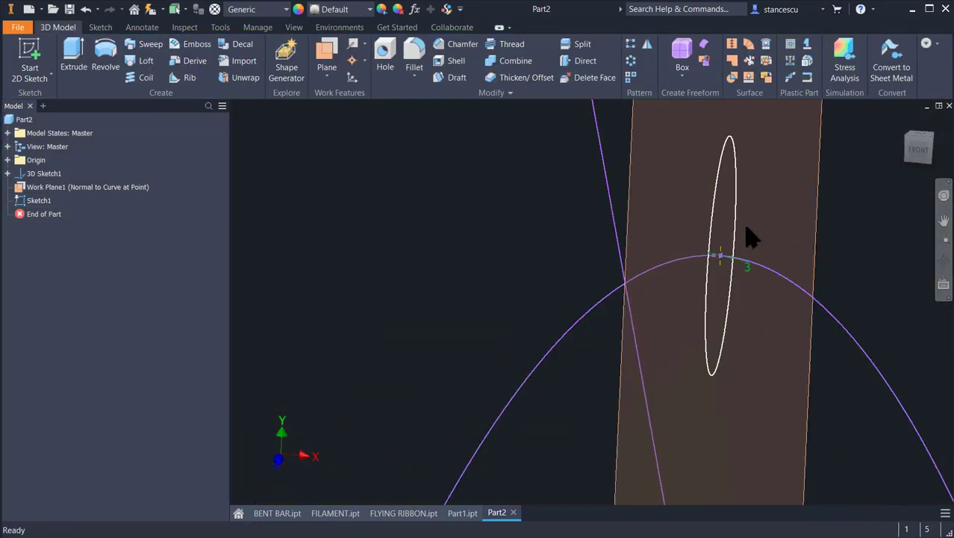
Sweep the 3 mm circular profile along the equation curve as a new solid and hide the work plane normal to the curve
{"action": "left_click", "coordinate": [148, 46]}
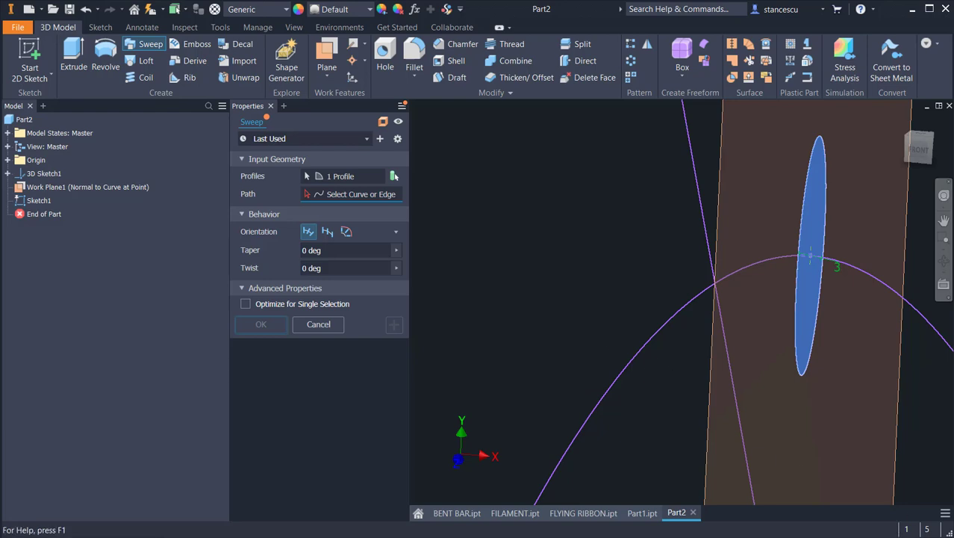
{"action": "left_click", "coordinate": [938, 331]}
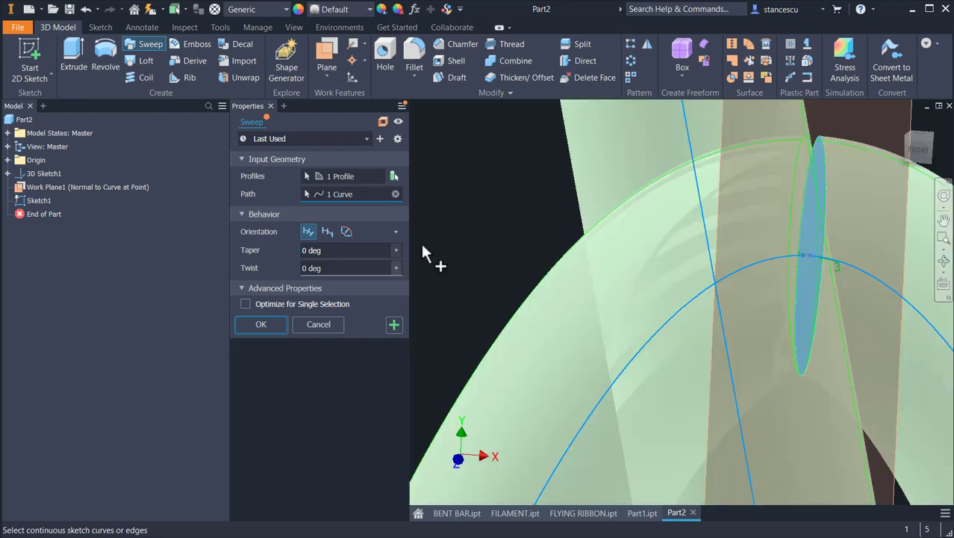
{"action": "left_click", "coordinate": [261, 327]}
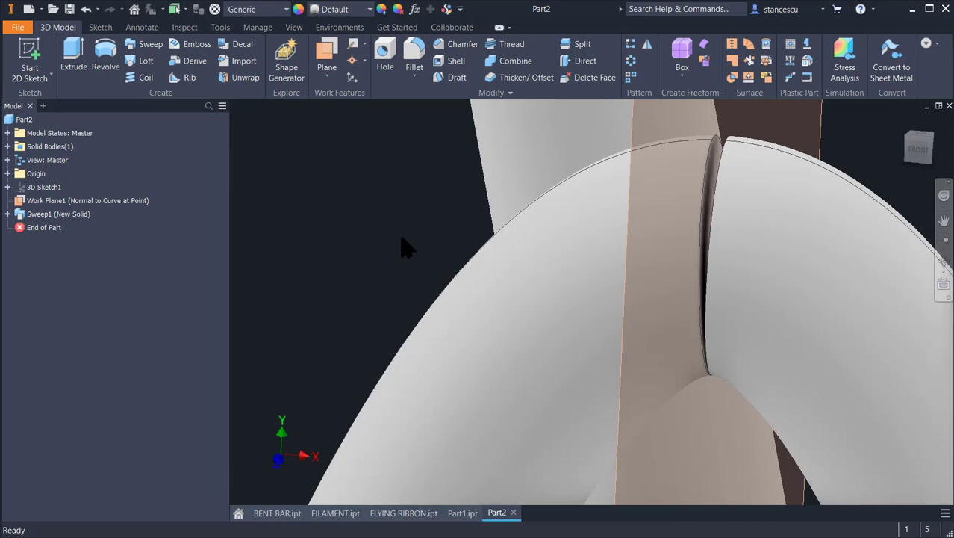
{"action": "right_click", "coordinate": [632, 130]}
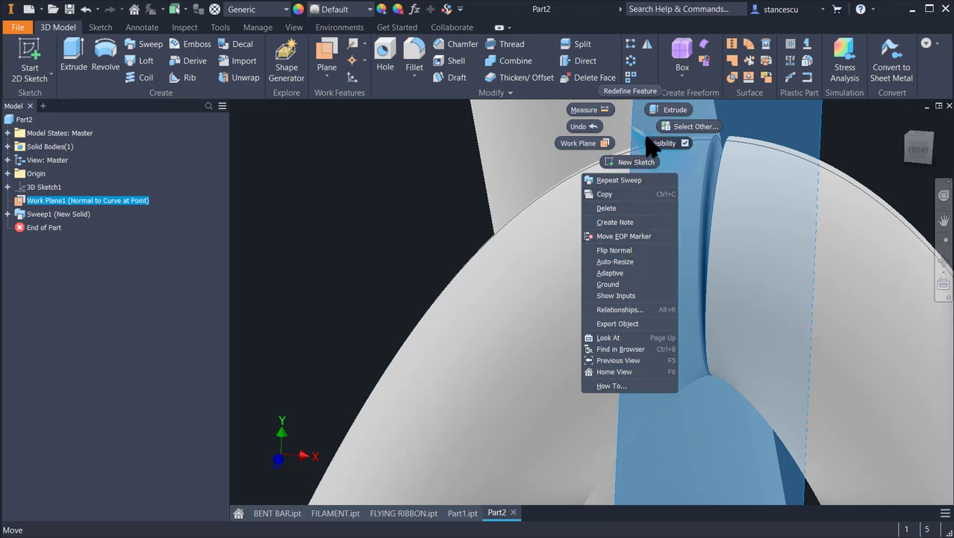
{"action": "left_click", "coordinate": [661, 143]}
Fillet the two facing circular end edges of the swept filament with a 0.5 mm radius
{"action": "left_click_drag", "start_coordinate": [925, 156], "coordinate": [732, 146]}
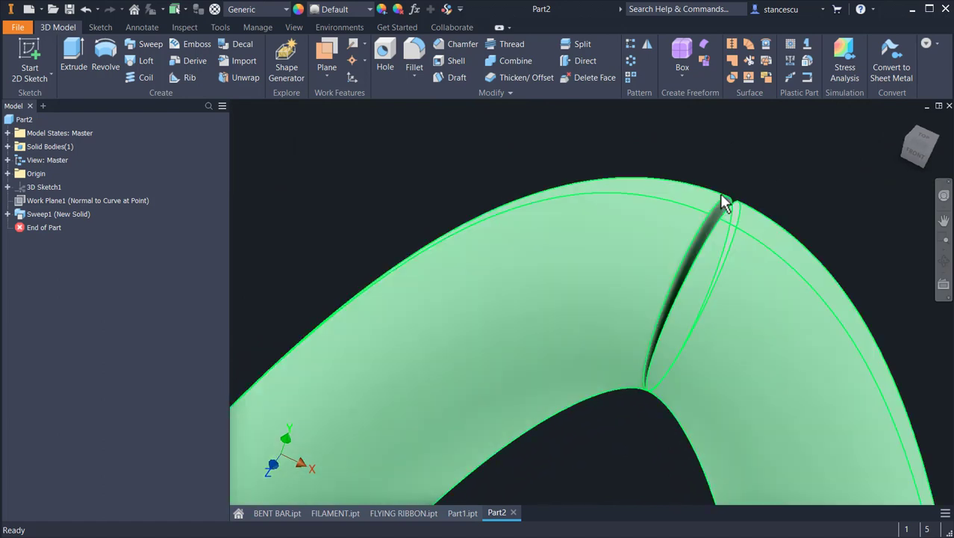
{"action": "left_click", "coordinate": [718, 202]}
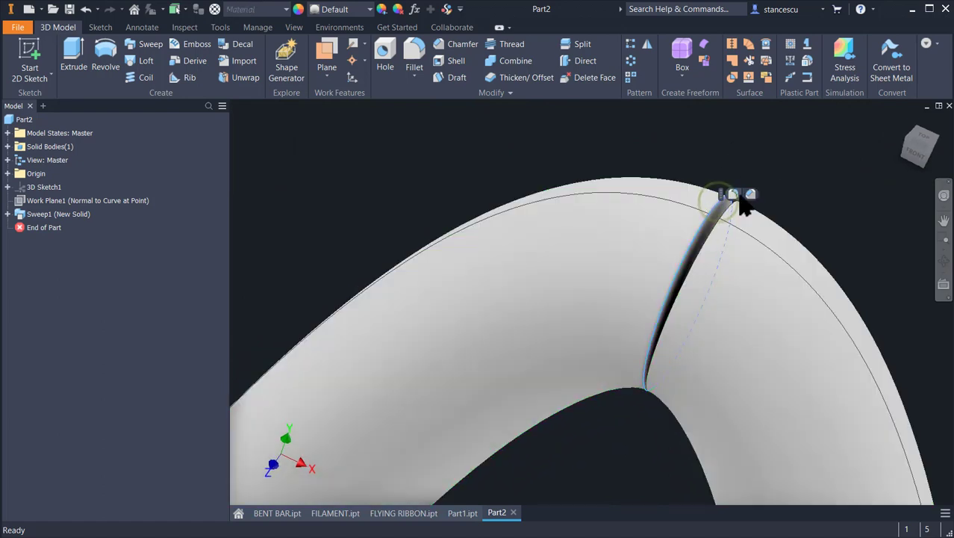
{"action": "left_click", "coordinate": [749, 187]}
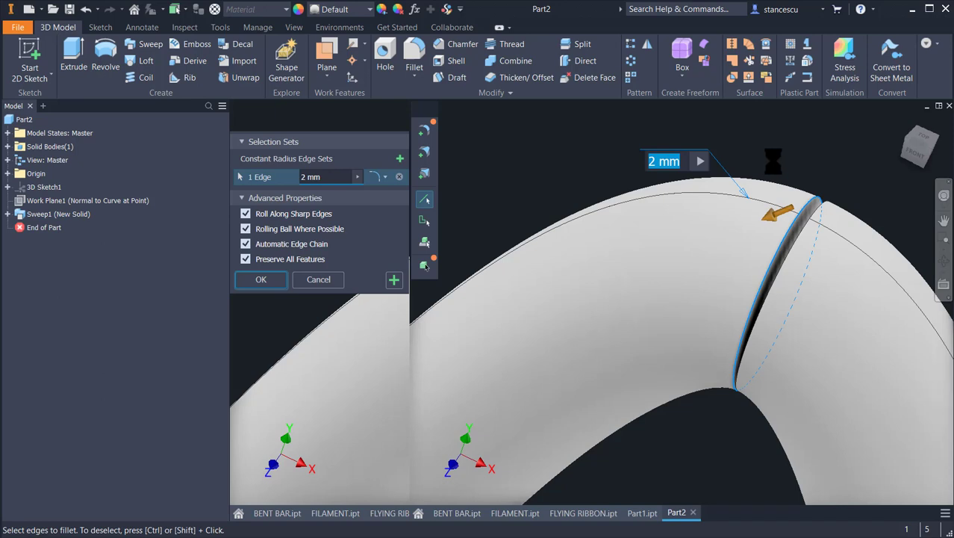
{"action": "type", "text": "5"}
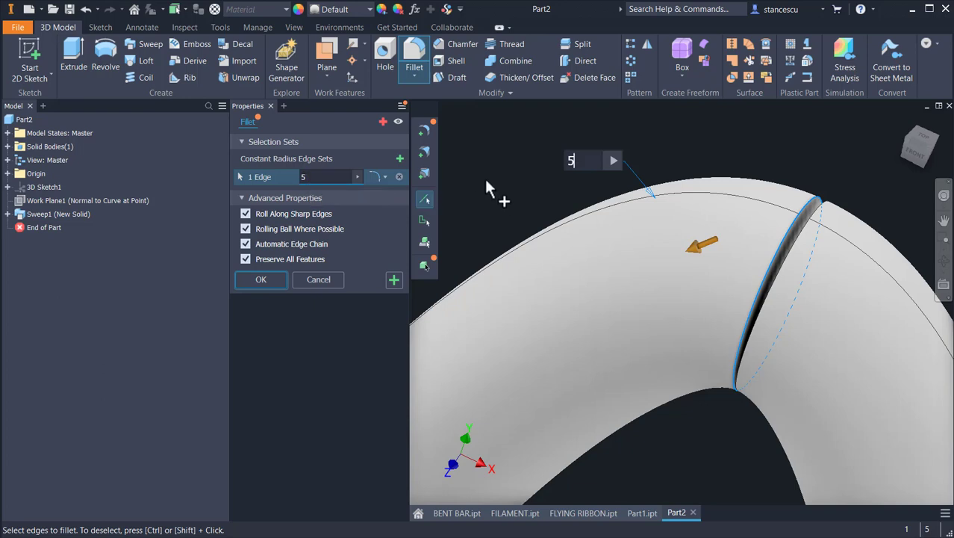
{"action": "key", "text": "BackSpace"}
{"action": "type", "text": ","}
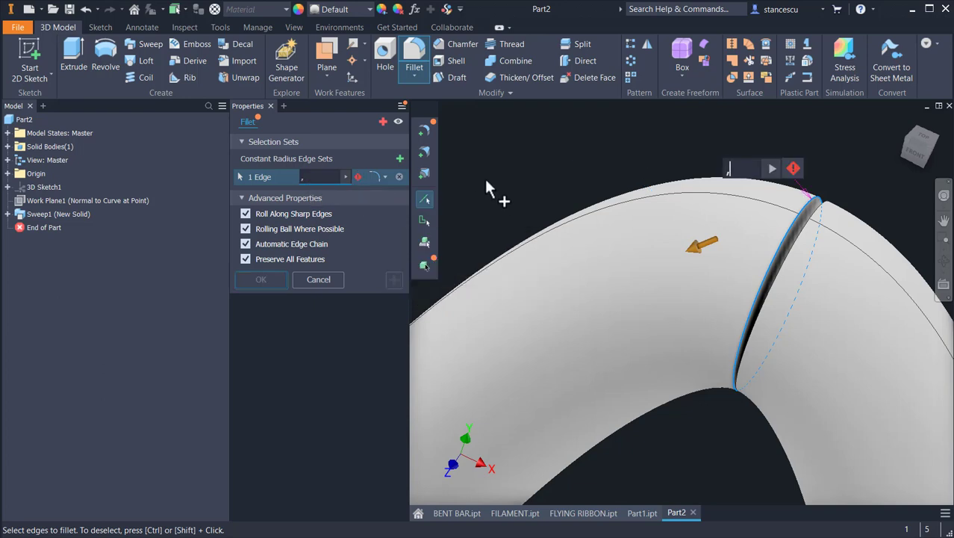
{"action": "type", "text": "5"}
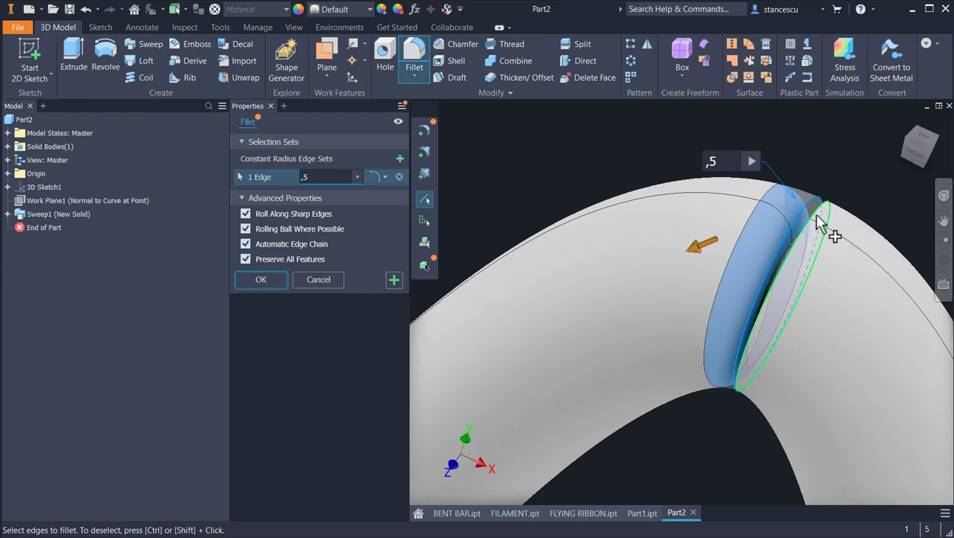
{"action": "left_click", "coordinate": [752, 242]}
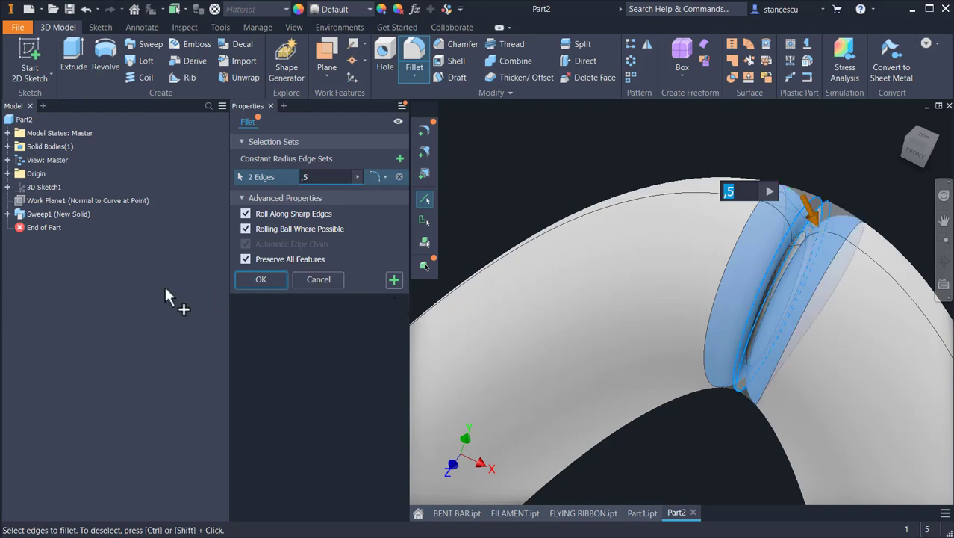
{"action": "left_click", "coordinate": [271, 284]}
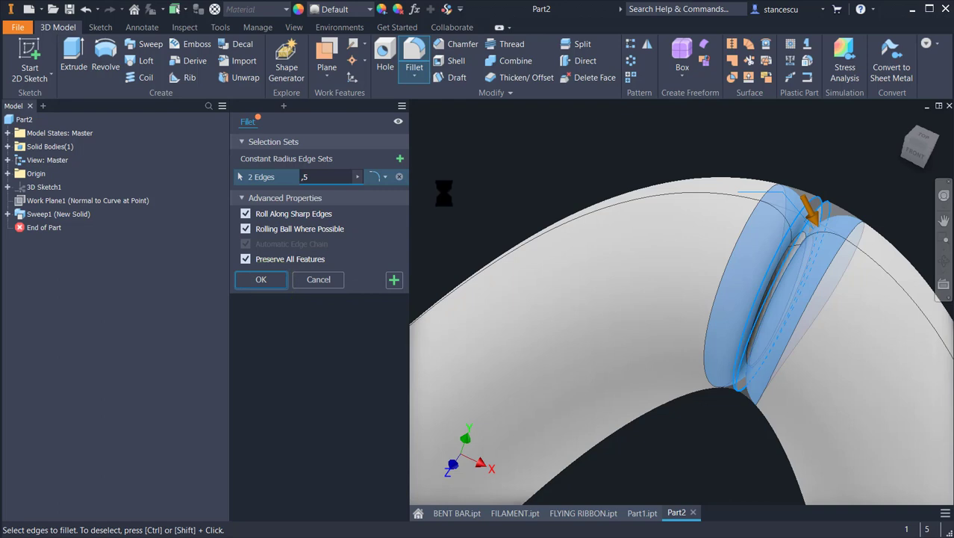
Assign the Stainless Steel material from the Inventor Material Library to the filament part
{"action": "key", "text": "F6"}
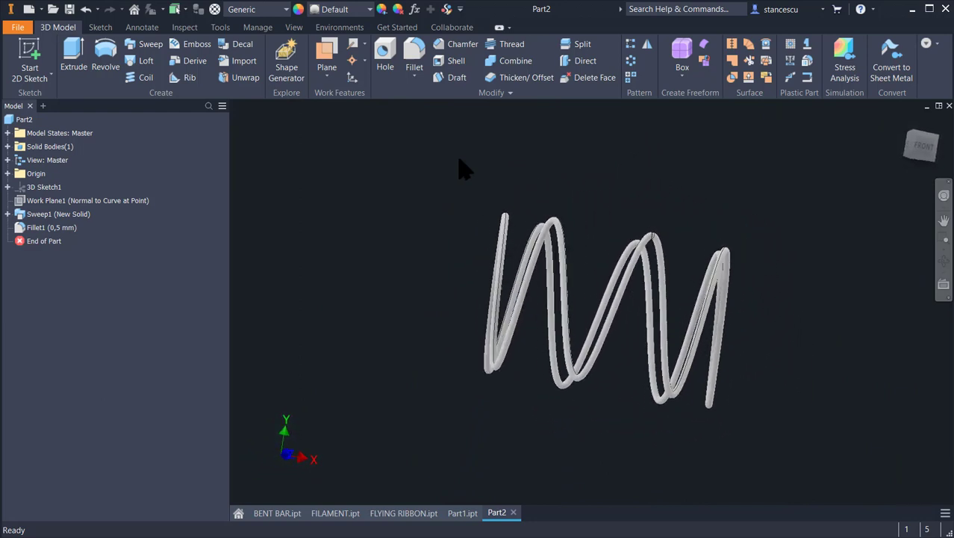
{"action": "key", "text": "F6"}
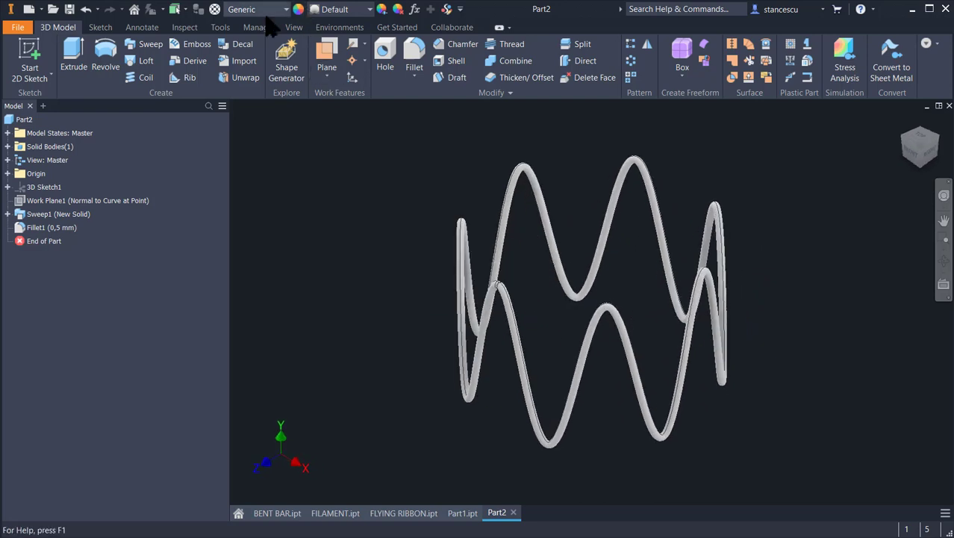
{"action": "left_click", "coordinate": [261, 9]}
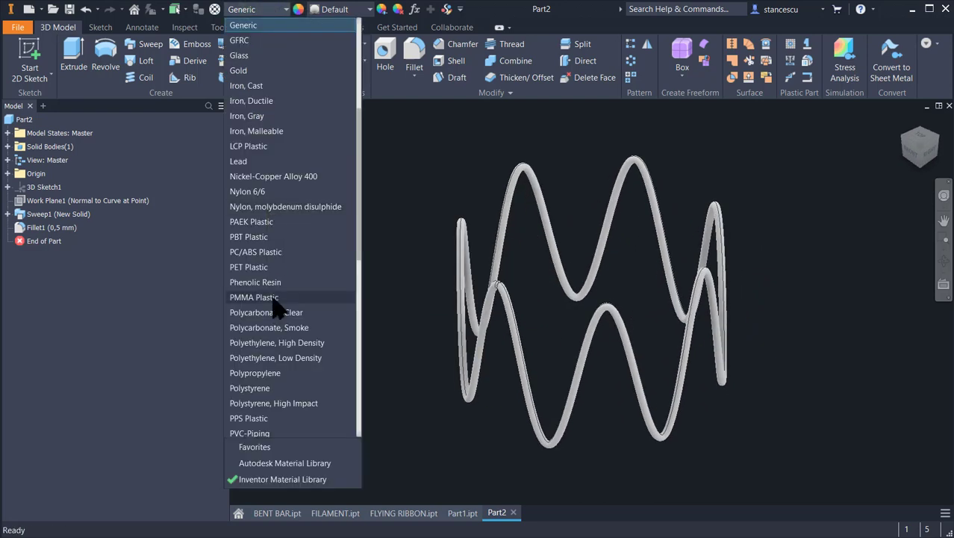
{"action": "scroll", "coordinate": [272, 298], "scroll_direction": "down", "scroll_amount": 7}
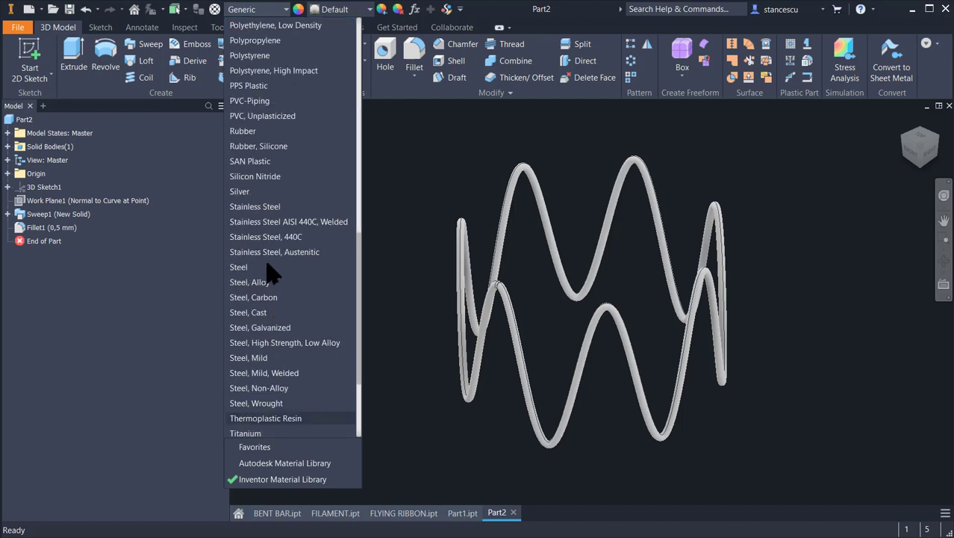
{"action": "left_click", "coordinate": [265, 206]}
{"action": "scroll", "coordinate": [549, 306], "scroll_direction": "up", "scroll_amount": 5}
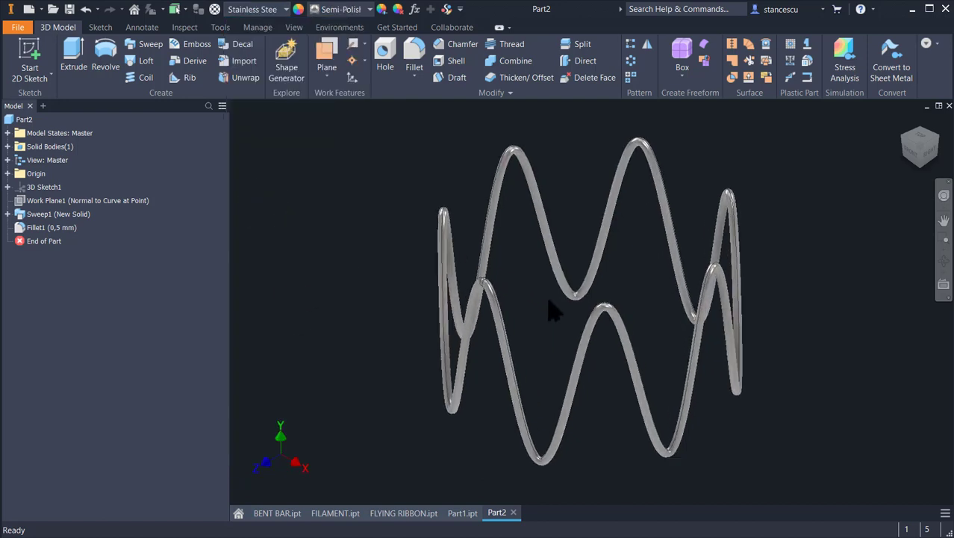
{"action": "scroll", "coordinate": [601, 314], "scroll_direction": "down", "scroll_amount": 6}
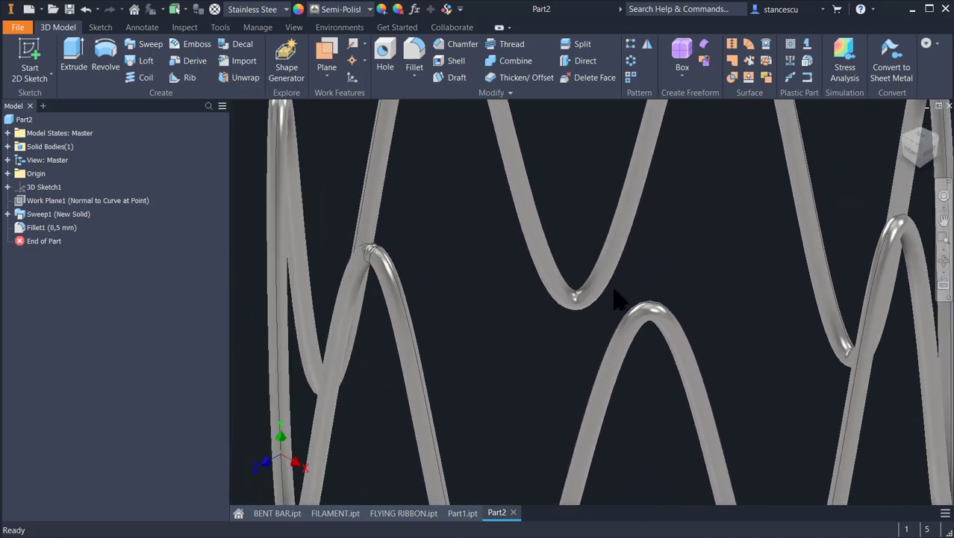
{"action": "key", "text": "F6"}
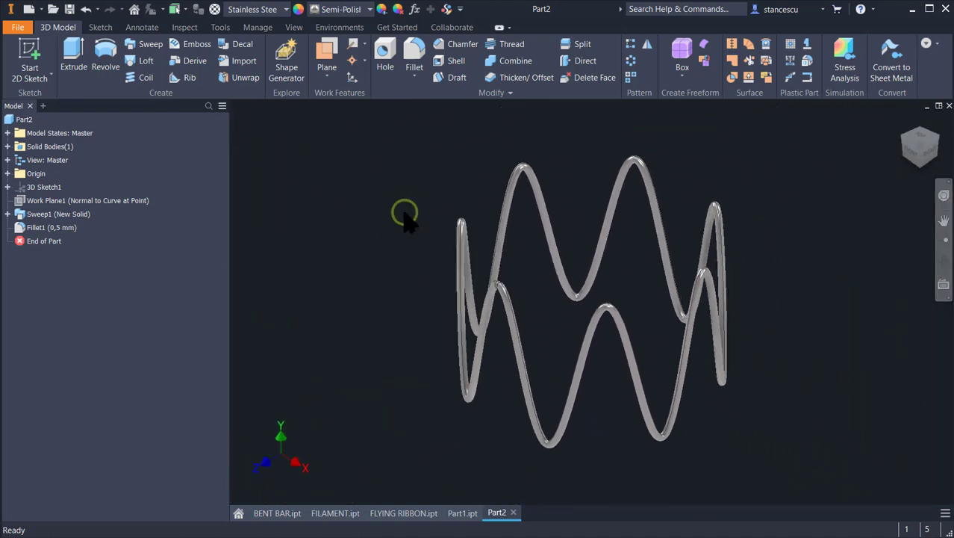
{"action": "left_click", "coordinate": [349, 380]}
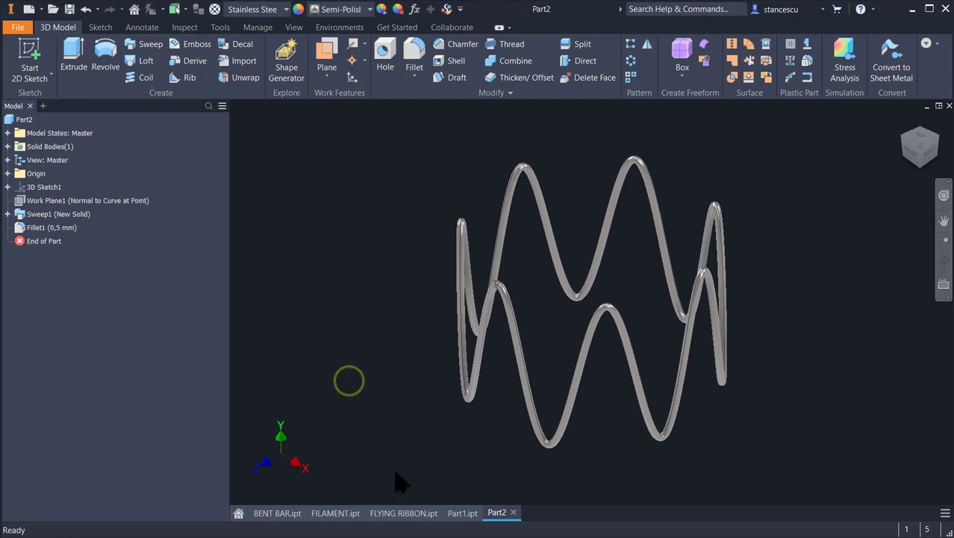
Switch to the FLYING RIBBON.ipt document and examine the finished ribbon model
{"action": "left_click", "coordinate": [403, 513]}
{"action": "middle_click_drag", "start_coordinate": [512, 266], "coordinate": [475, 306], "text": "shift"}
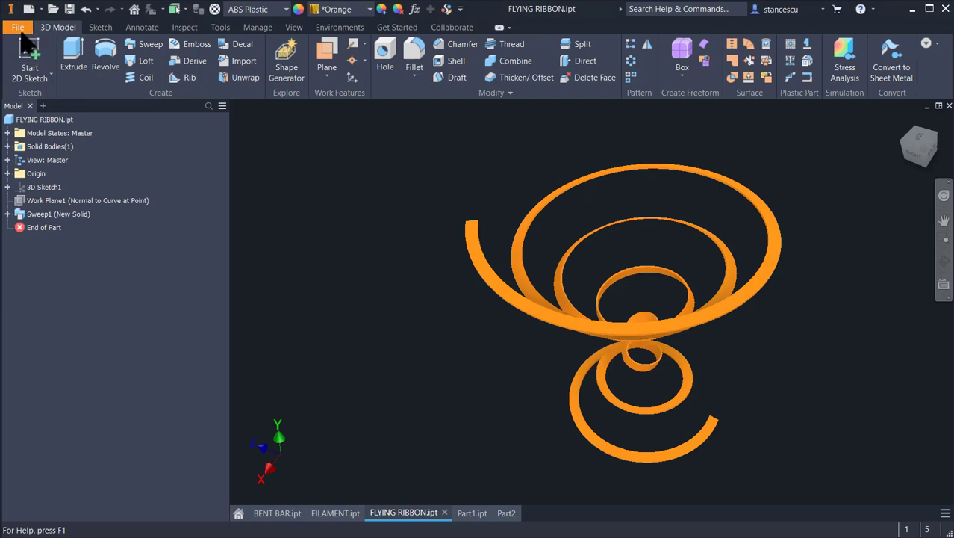
Create a new part from the metric Standard (mm).ipt template
{"action": "left_click", "coordinate": [26, 9]}
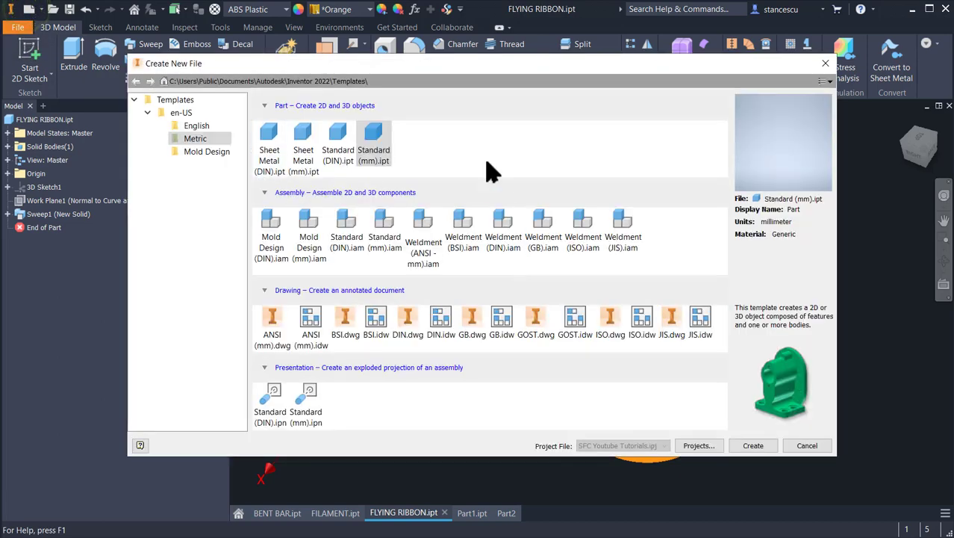
{"action": "double_click", "coordinate": [378, 133]}
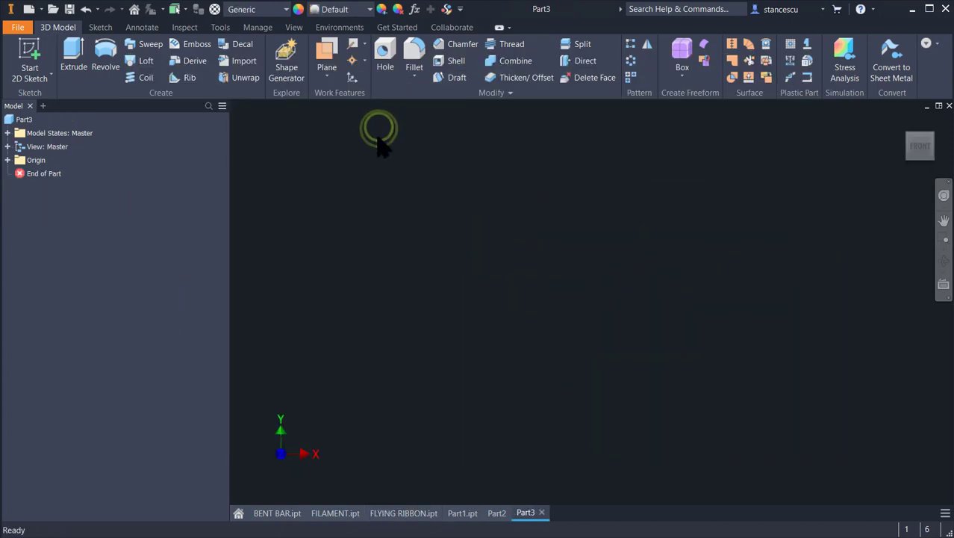
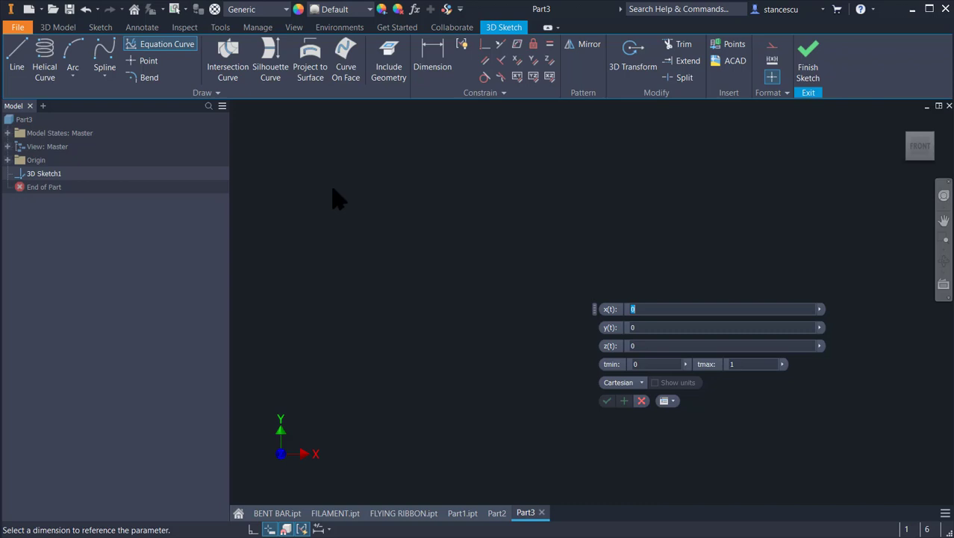
Define the 3D equation curve with x(t) = t*cos(10*t), y(t) = 1.2*t and z(t) = t*sin(10*t)
{"action": "type", "text": "t*cos(10*t)"}
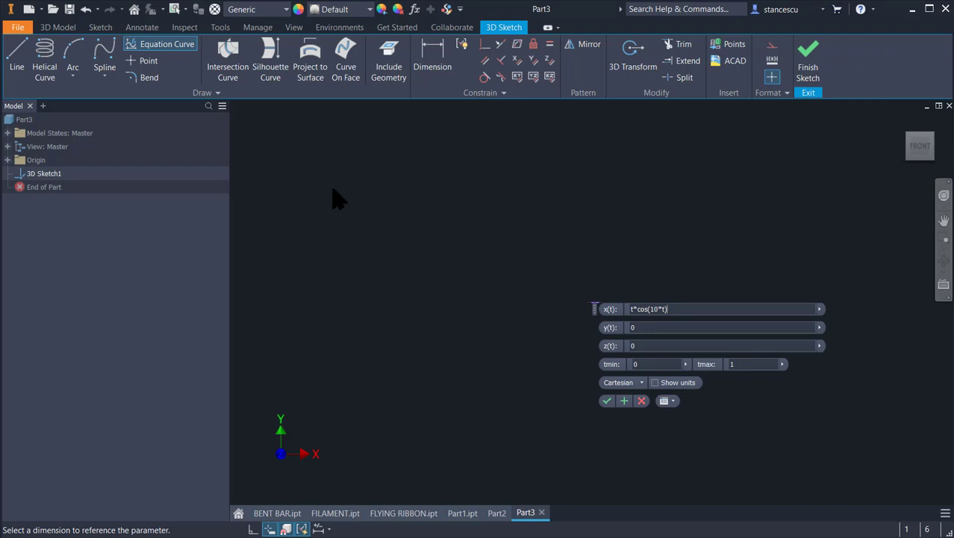
{"action": "key", "text": "Tab"}
{"action": "type", "text": "1.2*"}
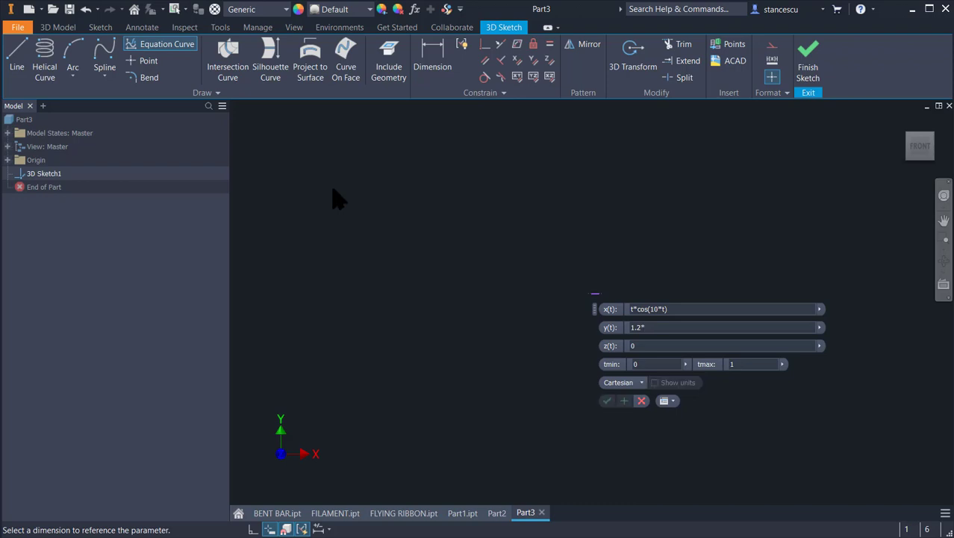
{"action": "type", "text": "r"}
{"action": "key", "text": "BackSpace"}
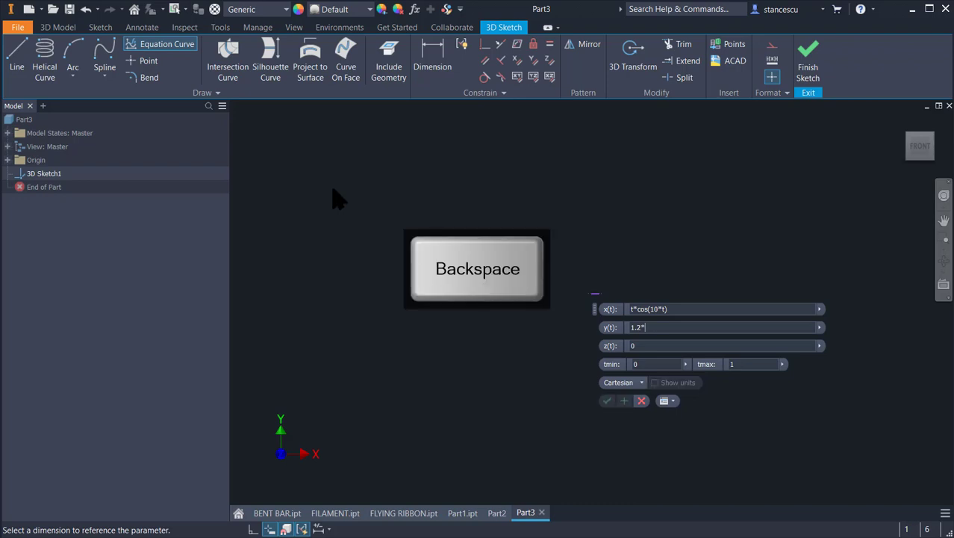
{"action": "type", "text": "t"}
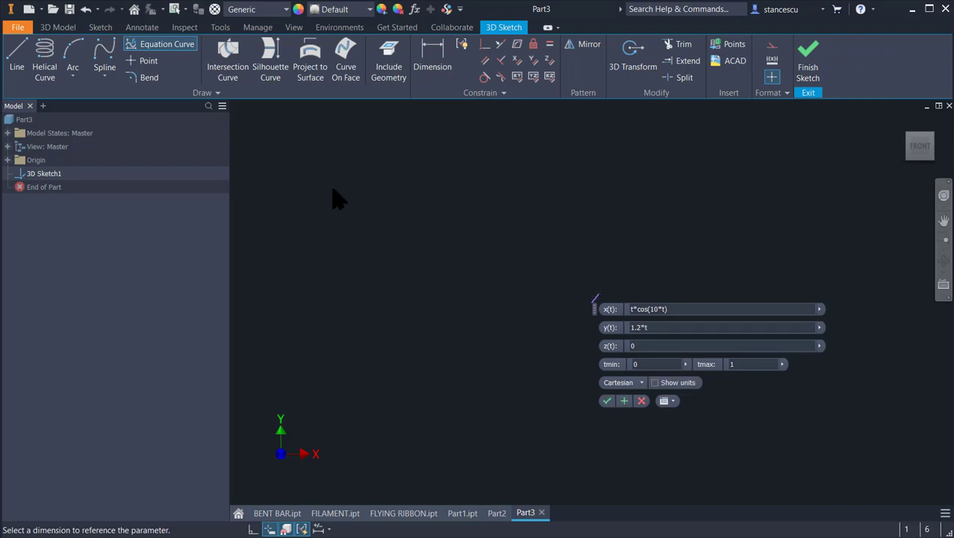
{"action": "key", "text": "Tab"}
{"action": "type", "text": "t*si"}
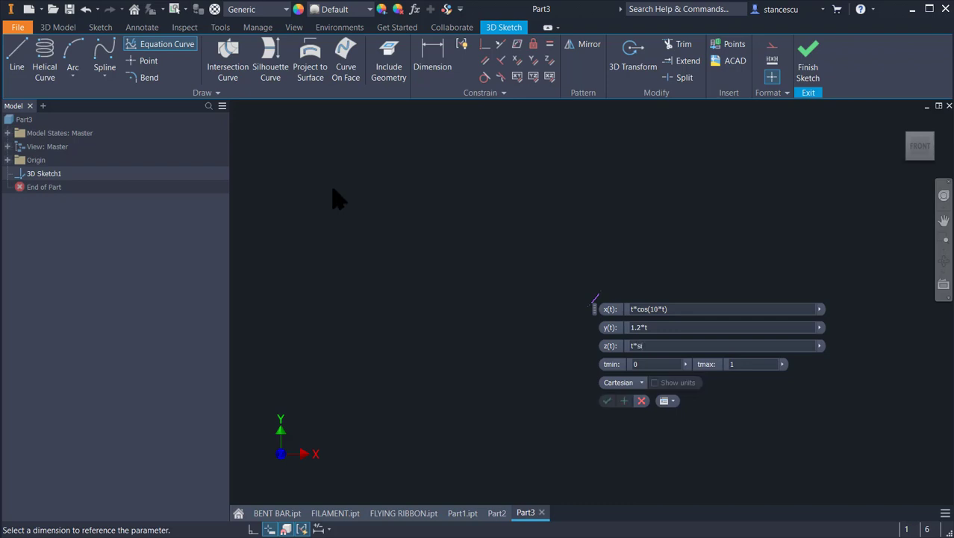
{"action": "type", "text": "n(10*t)"}
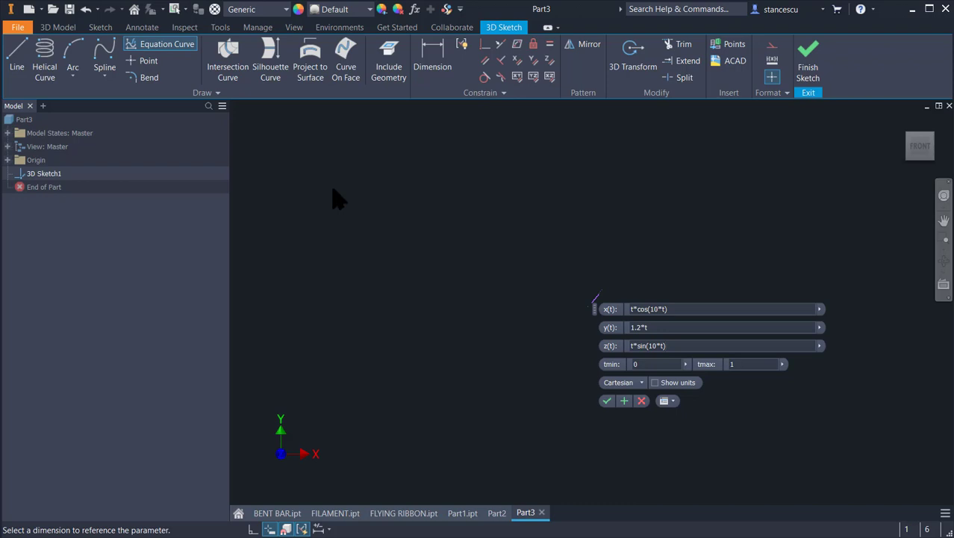
Set the equation curve's parameter range to tmin -100 and tmax 150
{"action": "key", "text": "Tab"}
{"action": "type", "text": "-100"}
{"action": "key", "text": "Tab"}
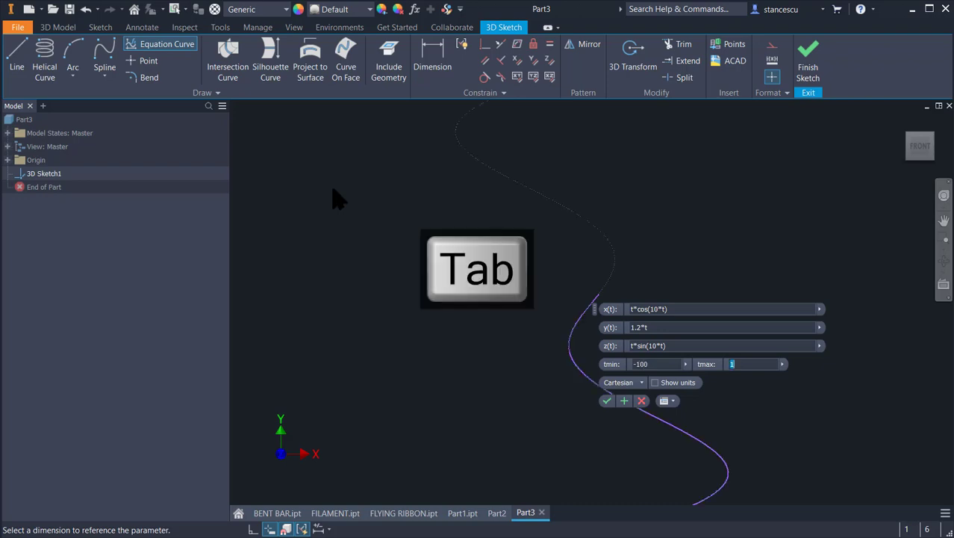
{"action": "type", "text": "150"}
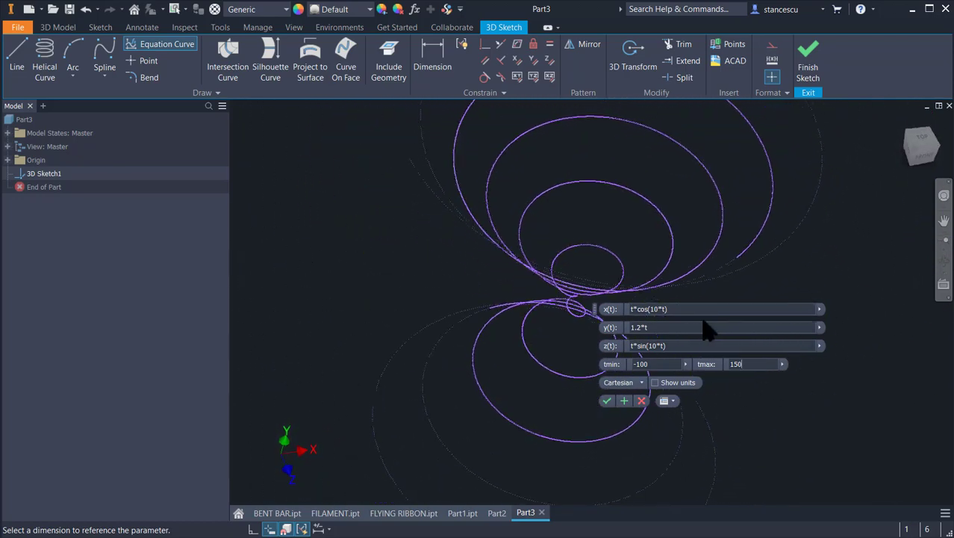
Try t*cos(8*t) as the equation curve's x(t) expression and undo that change
{"action": "left_click", "coordinate": [656, 308]}
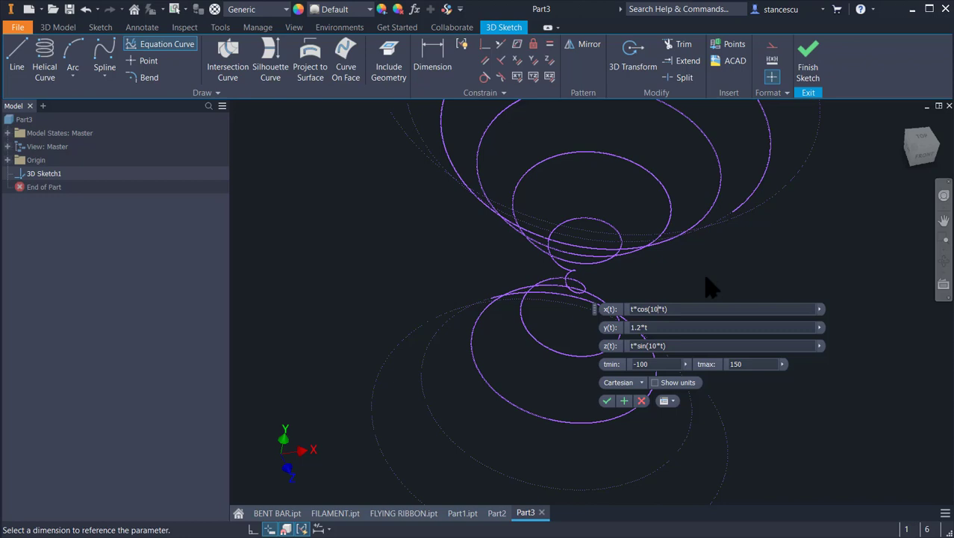
{"action": "key", "text": "BackSpace"}
{"action": "key", "text": "BackSpace"}
{"action": "type", "text": "8"}
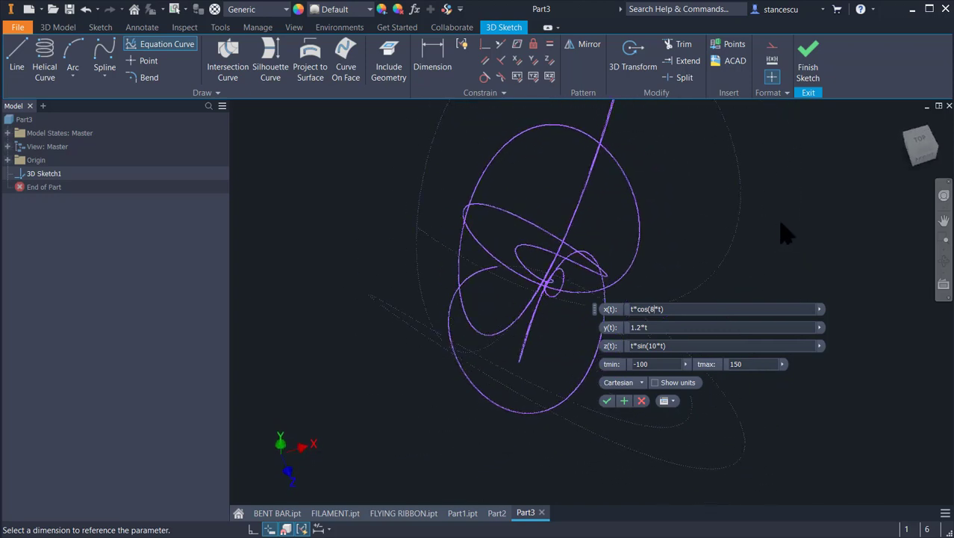
{"action": "key", "text": "ctrl+z"}
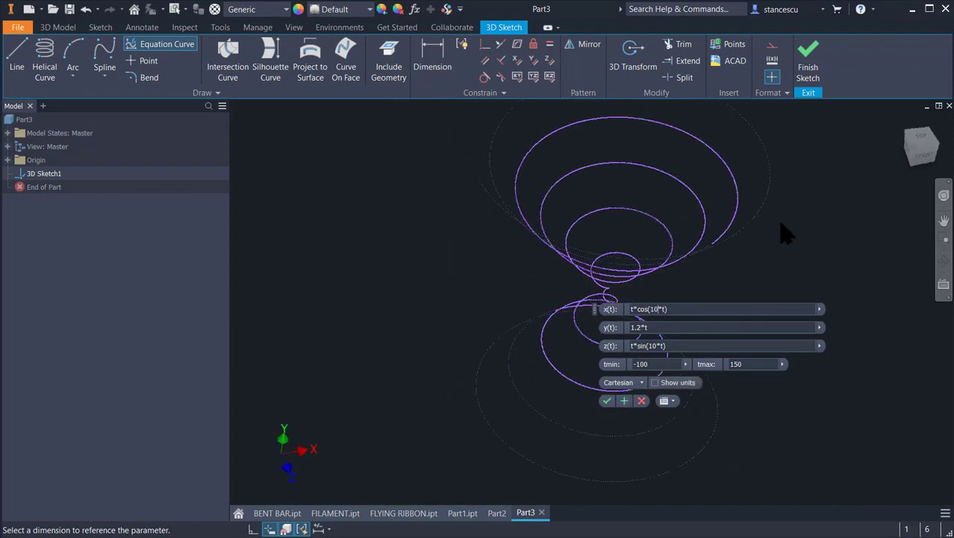
Accept the equation curve and finish the 3D sketch
{"action": "left_click", "coordinate": [607, 401]}
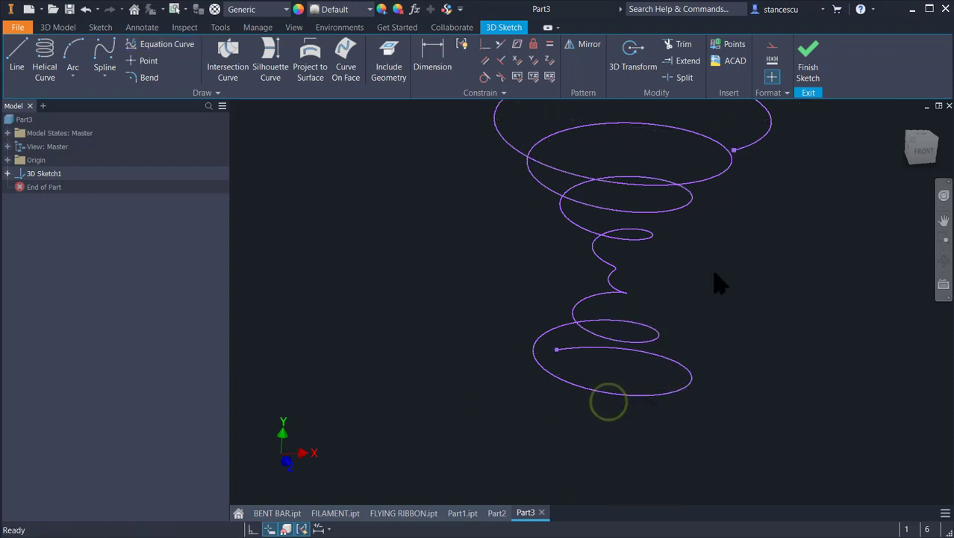
{"action": "key", "text": "F6"}
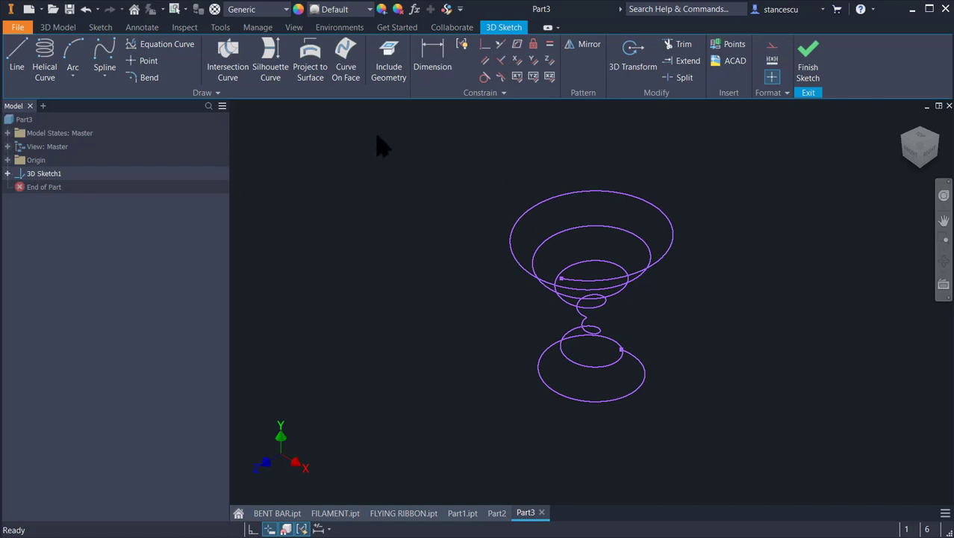
{"action": "left_click", "coordinate": [808, 59]}
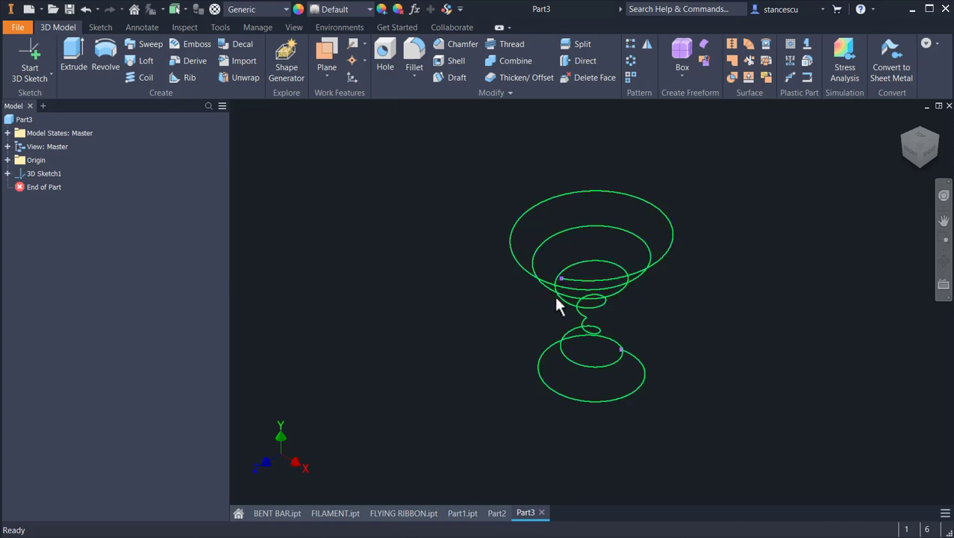
Create a work plane normal to the spiral curve at its upper endpoint
{"action": "middle_click_drag", "start_coordinate": [457, 329], "coordinate": [747, 310], "text": "shift"}
{"action": "scroll", "coordinate": [743, 301], "scroll_direction": "up", "scroll_amount": 3}
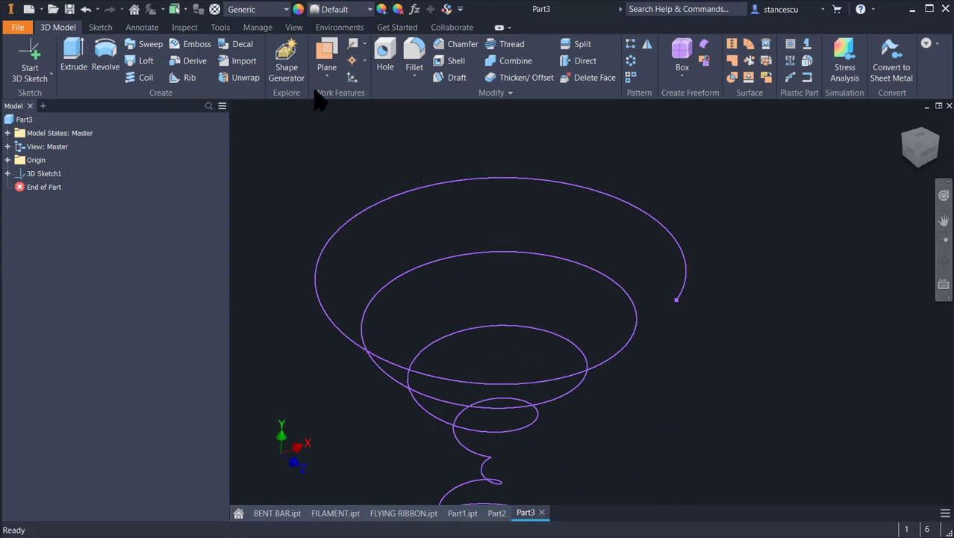
{"action": "left_click", "coordinate": [329, 67]}
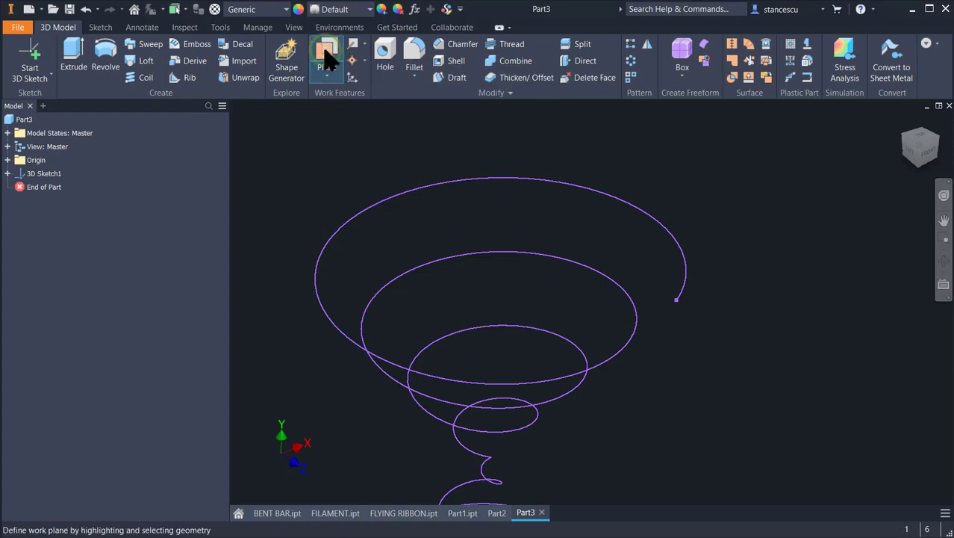
{"action": "left_click", "coordinate": [677, 298]}
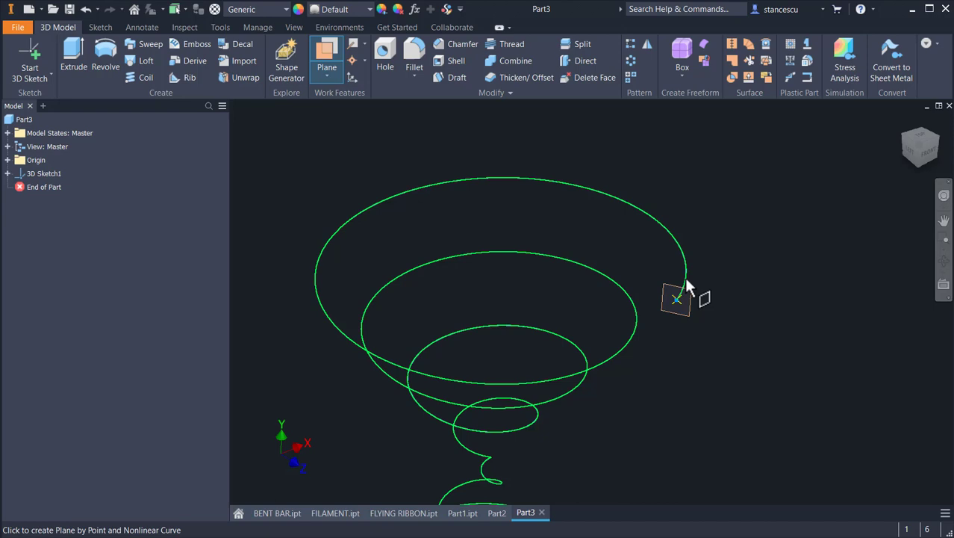
{"action": "left_click", "coordinate": [687, 289]}
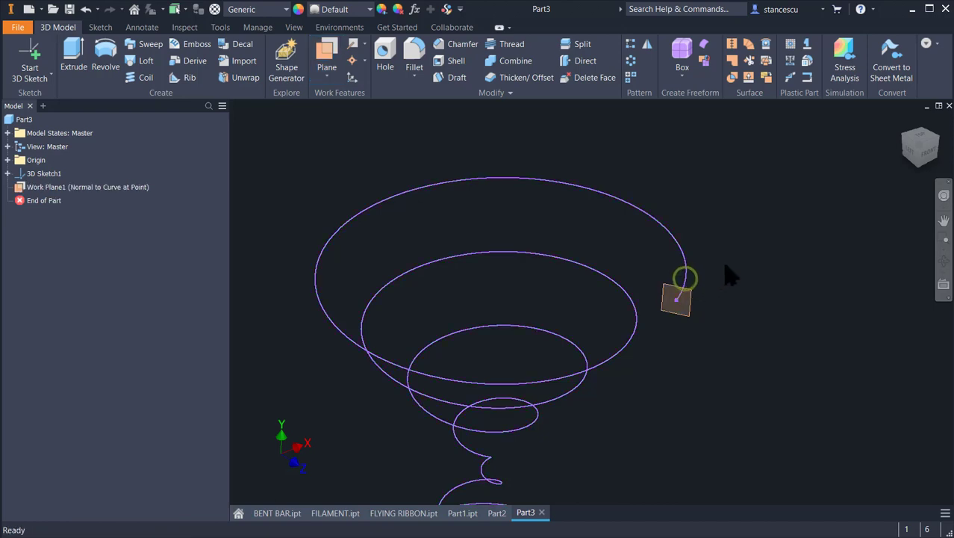
Start a 2D sketch on the new work plane and project the spiral's upper endpoint into it
{"action": "left_click", "coordinate": [691, 301]}
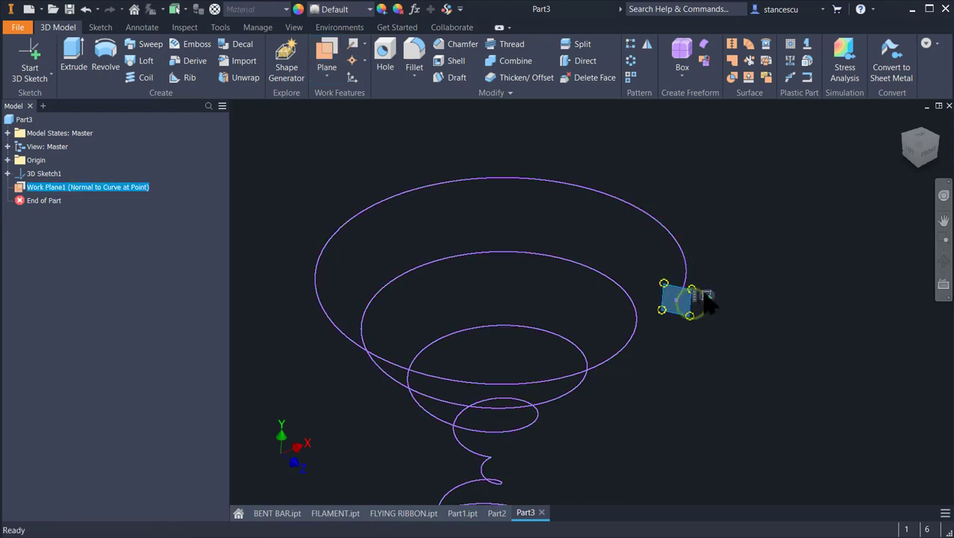
{"action": "left_click", "coordinate": [708, 291]}
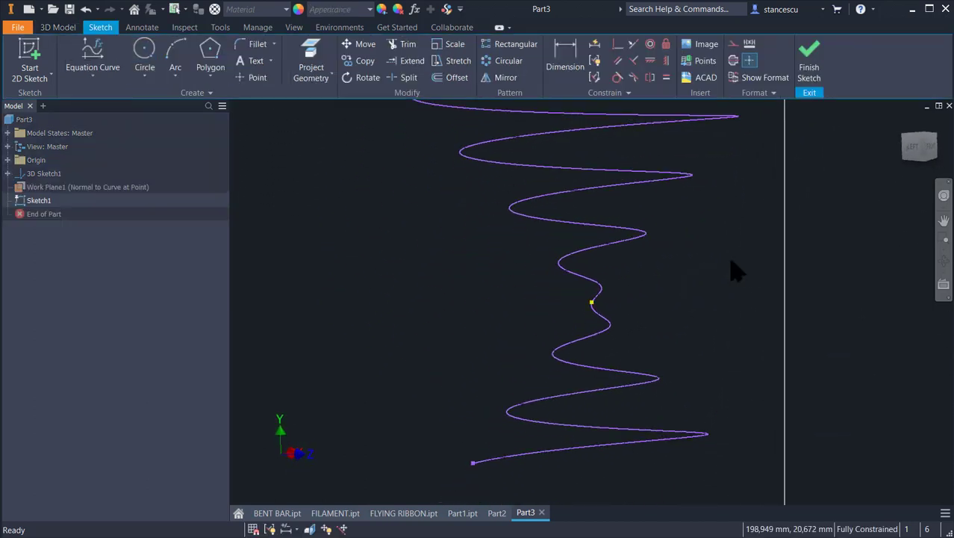
{"action": "middle_click_drag", "start_coordinate": [730, 259], "coordinate": [659, 442]}
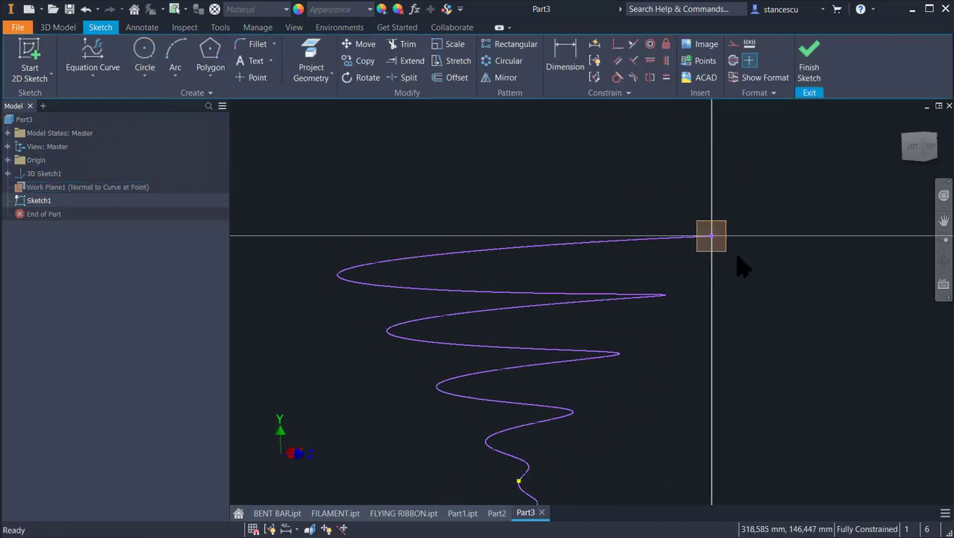
{"action": "scroll", "coordinate": [737, 259], "scroll_direction": "up", "scroll_amount": 5}
{"action": "scroll", "coordinate": [743, 268], "scroll_direction": "up", "scroll_amount": 3}
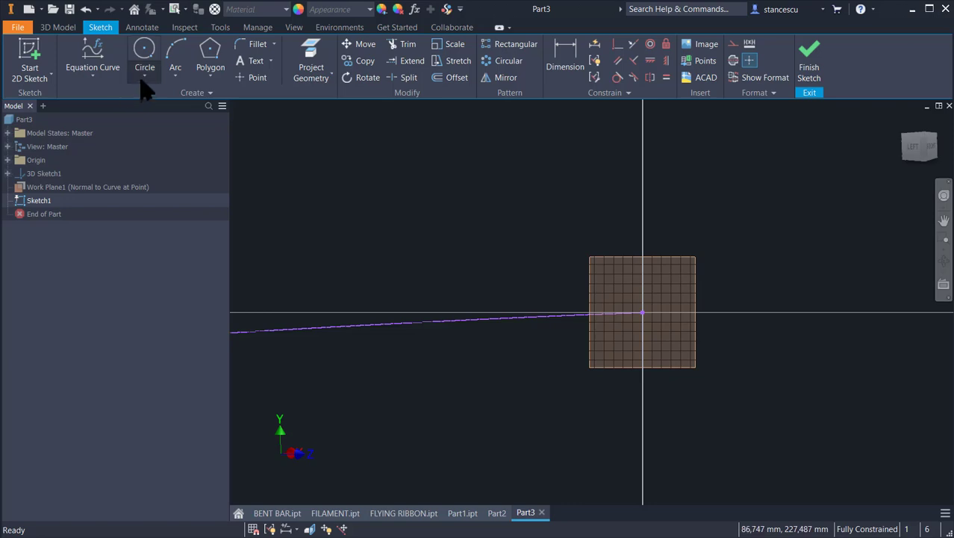
{"action": "left_click", "coordinate": [214, 83]}
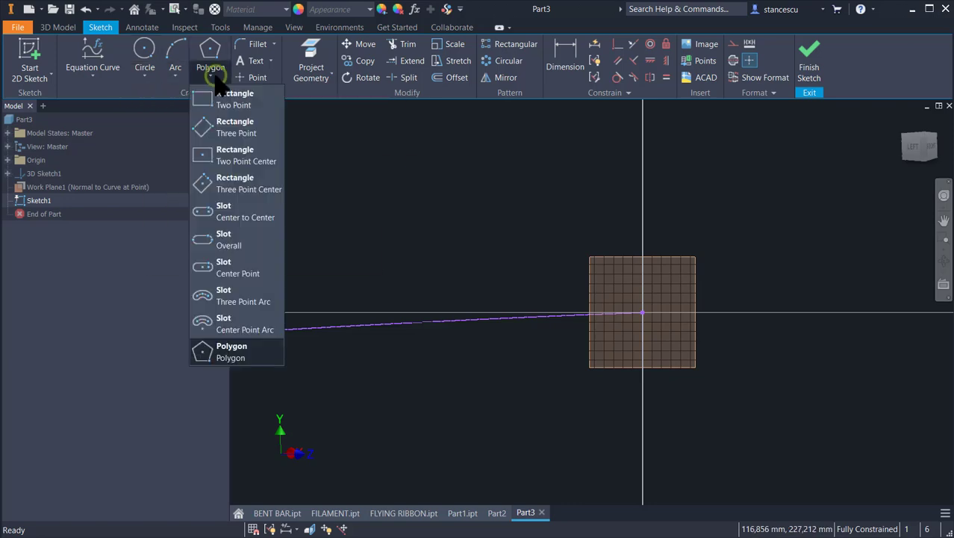
{"action": "left_click", "coordinate": [233, 156]}
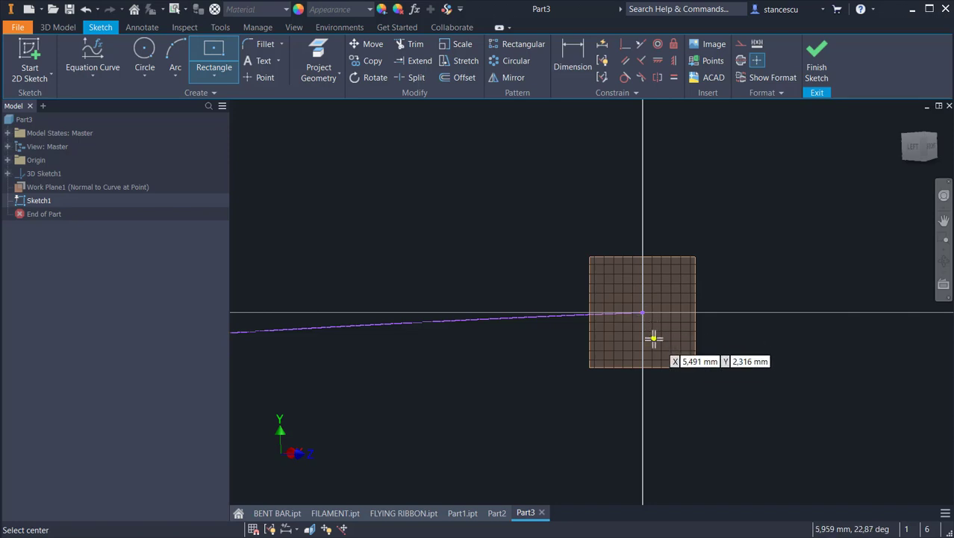
{"action": "left_click", "coordinate": [319, 60]}
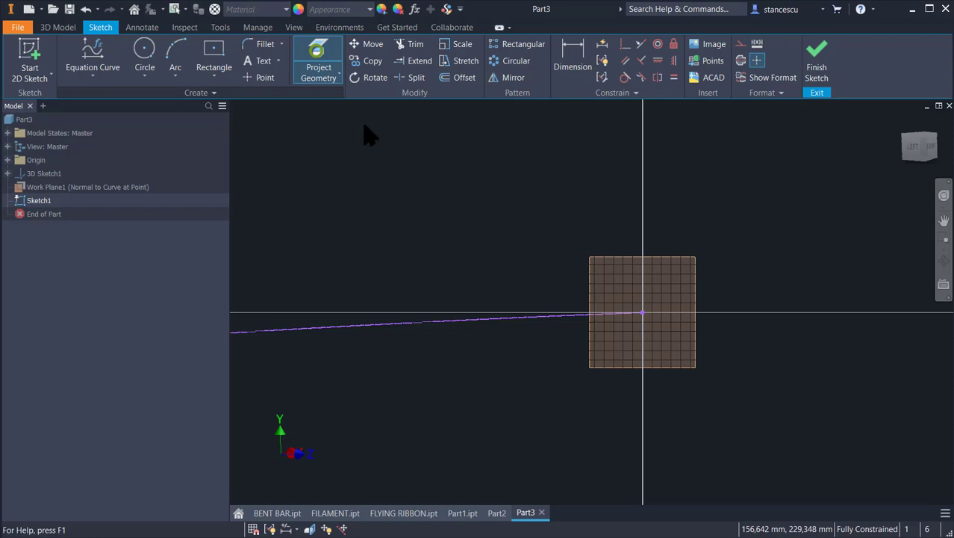
{"action": "left_click", "coordinate": [643, 313]}
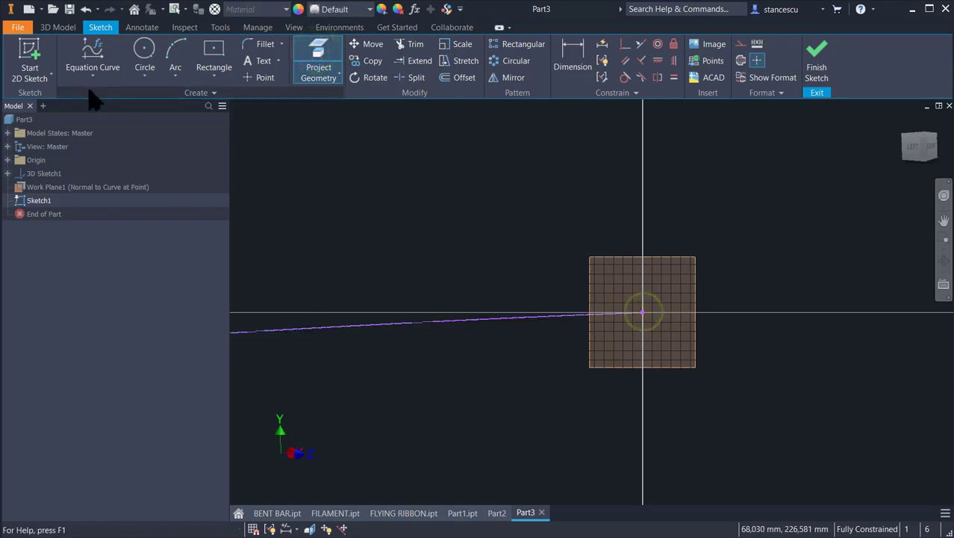
Draw a two-point center rectangle on the projected endpoint, 12 mm high and 2 mm wide
{"action": "left_click", "coordinate": [211, 67]}
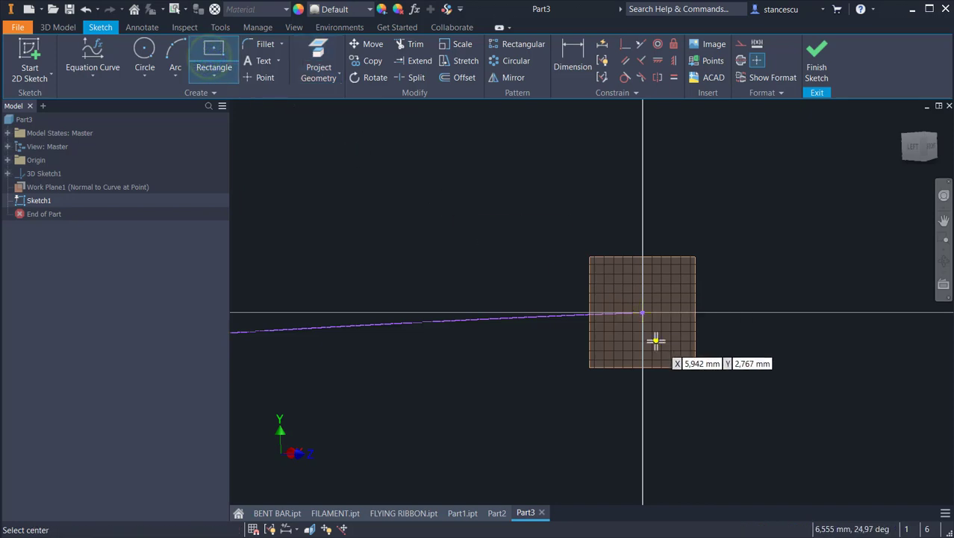
{"action": "left_click", "coordinate": [643, 311]}
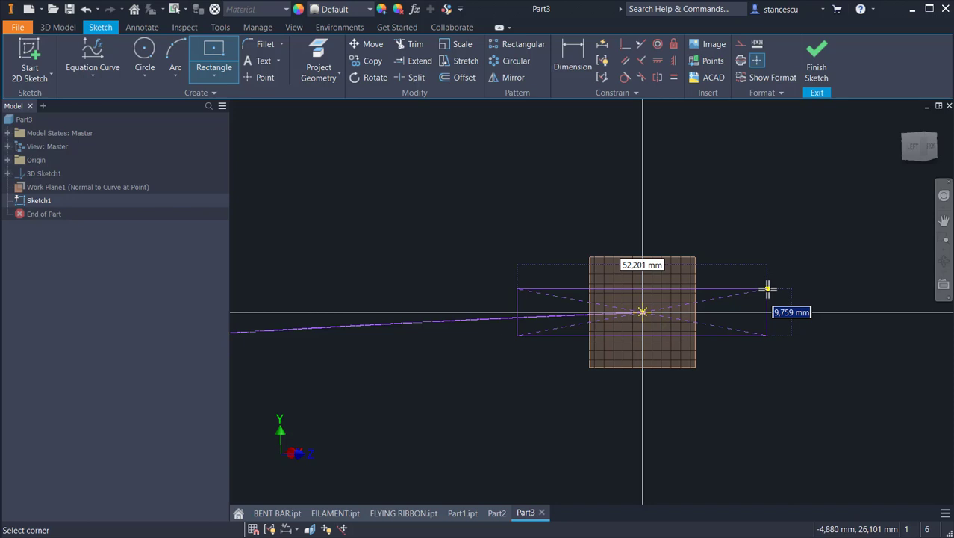
{"action": "type", "text": "12"}
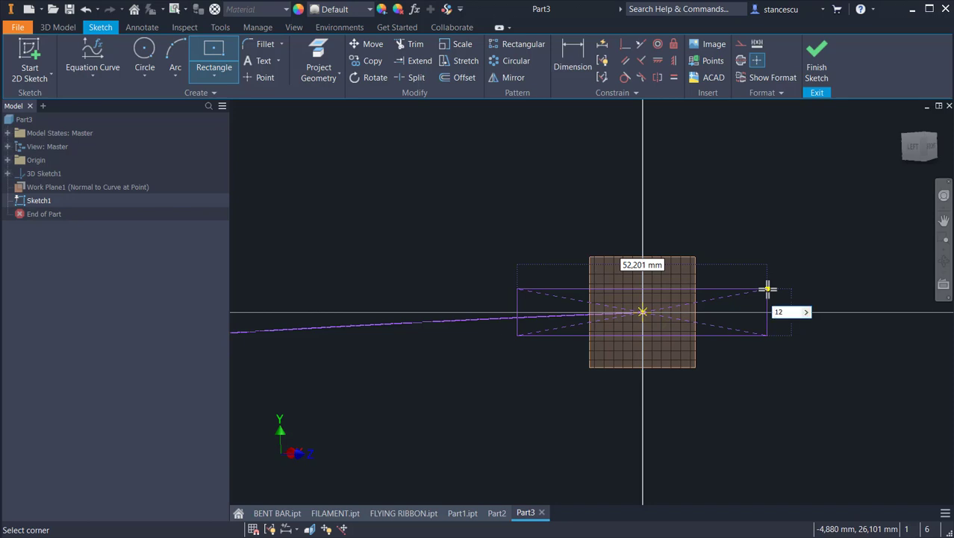
{"action": "key", "text": "Tab"}
{"action": "type", "text": "2"}
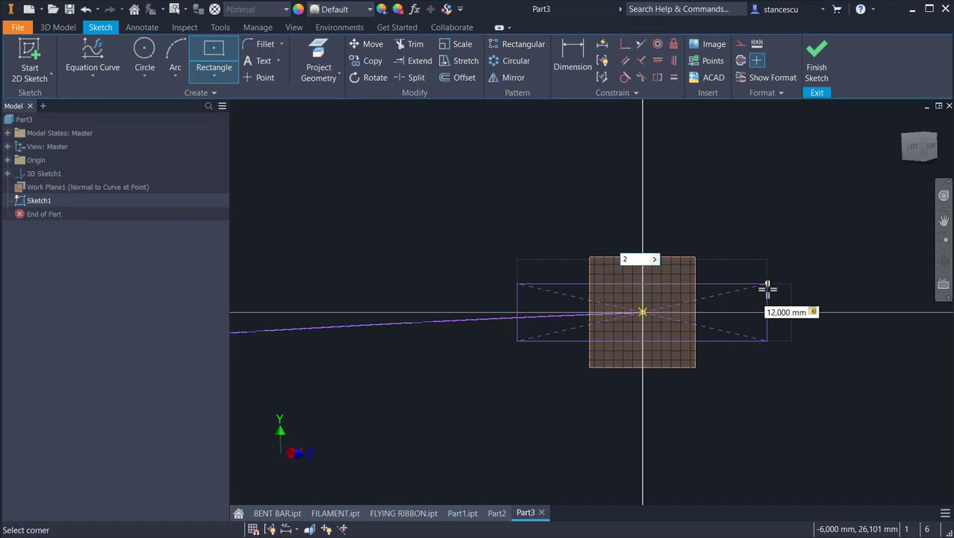
{"action": "key", "text": "Return"}
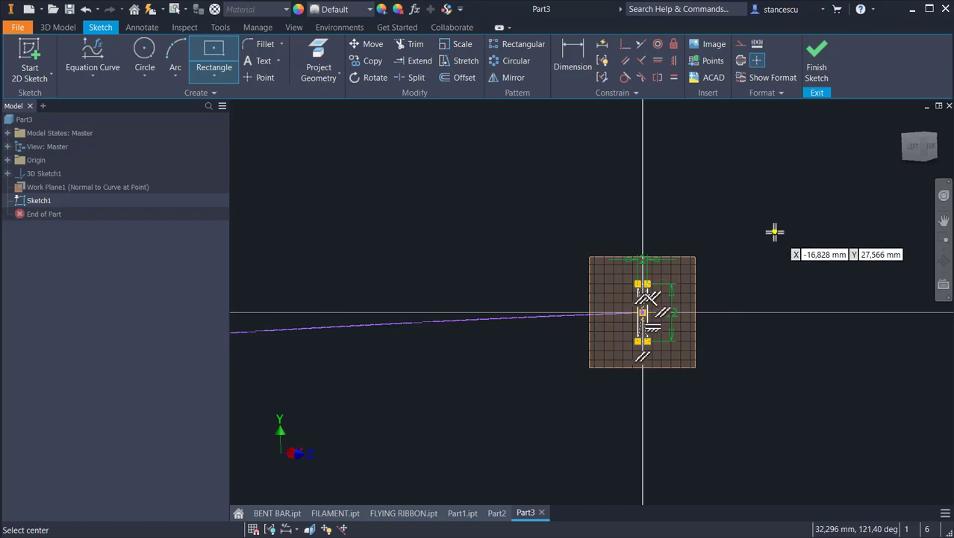
{"action": "key", "text": "Escape"}
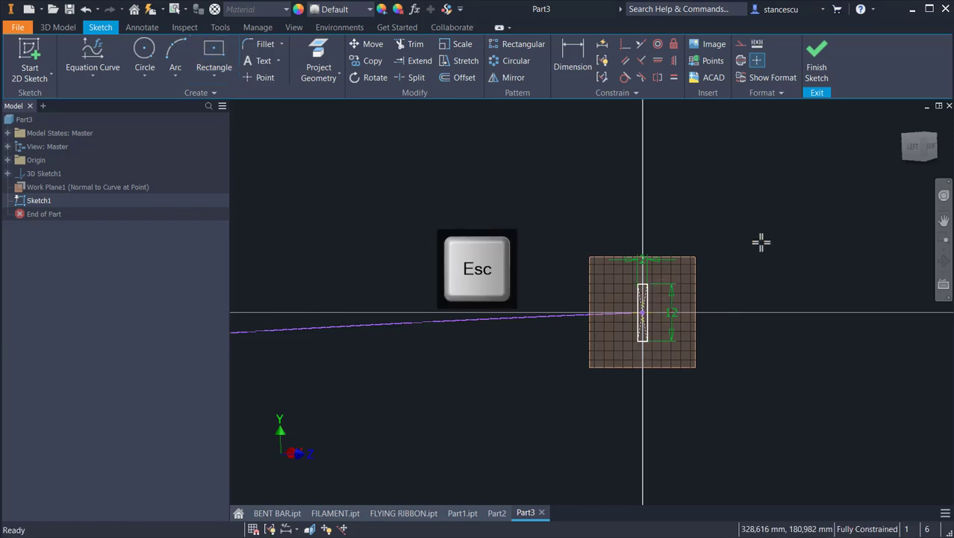
Change the rectangle's dimensions to 12 mm wide and 2 mm high
{"action": "scroll", "coordinate": [715, 285], "scroll_direction": "up", "scroll_amount": 3}
{"action": "scroll", "coordinate": [586, 277], "scroll_direction": "up", "scroll_amount": 3}
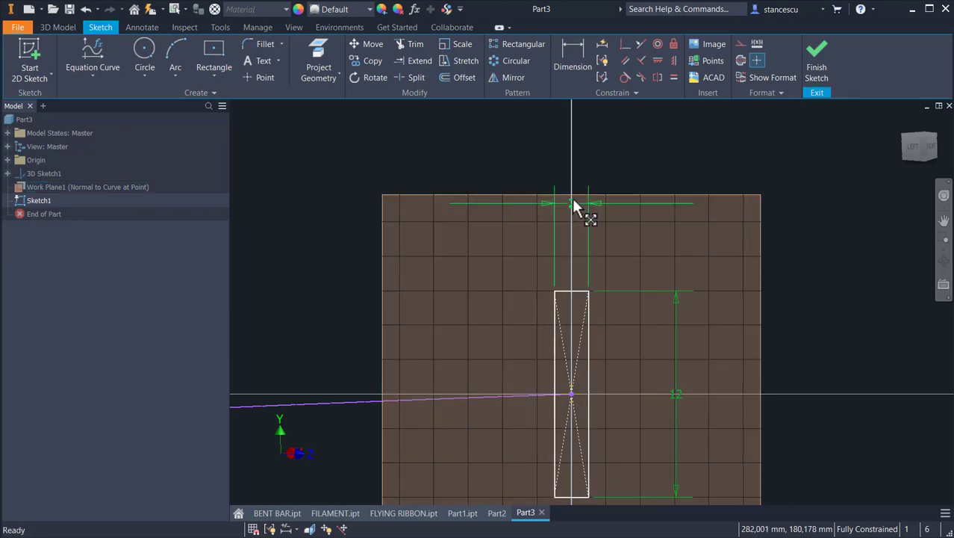
{"action": "left_click", "coordinate": [572, 202]}
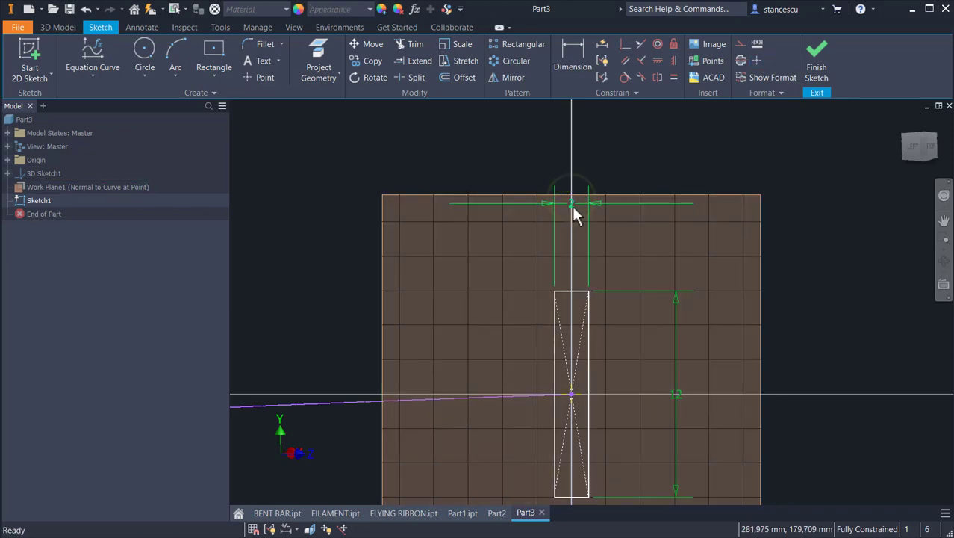
{"action": "double_click", "coordinate": [575, 214]}
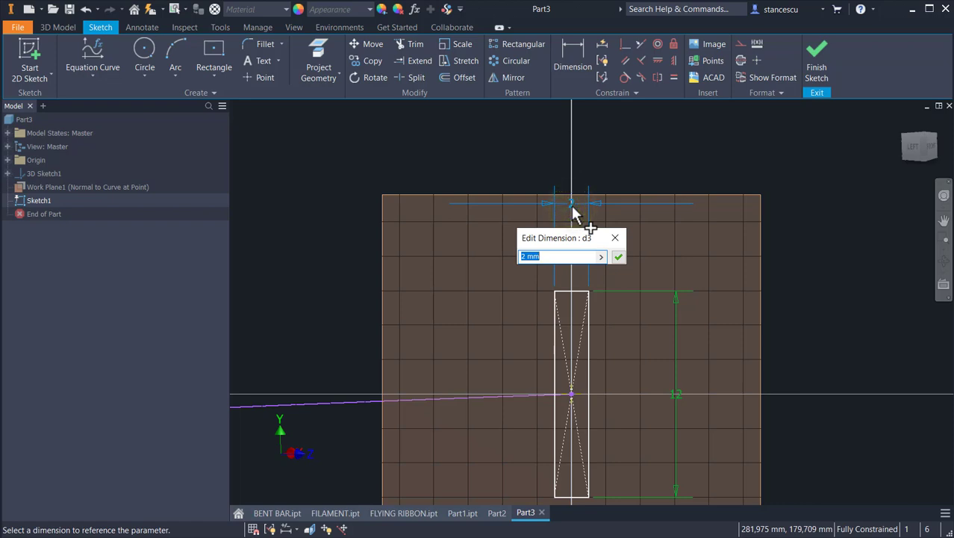
{"action": "type", "text": "12"}
{"action": "key", "text": "Return"}
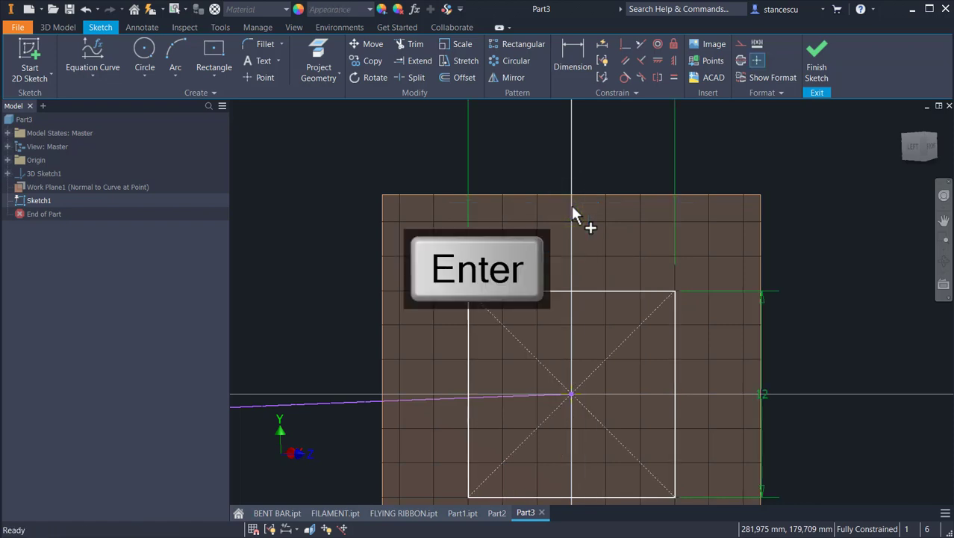
{"action": "double_click", "coordinate": [762, 394]}
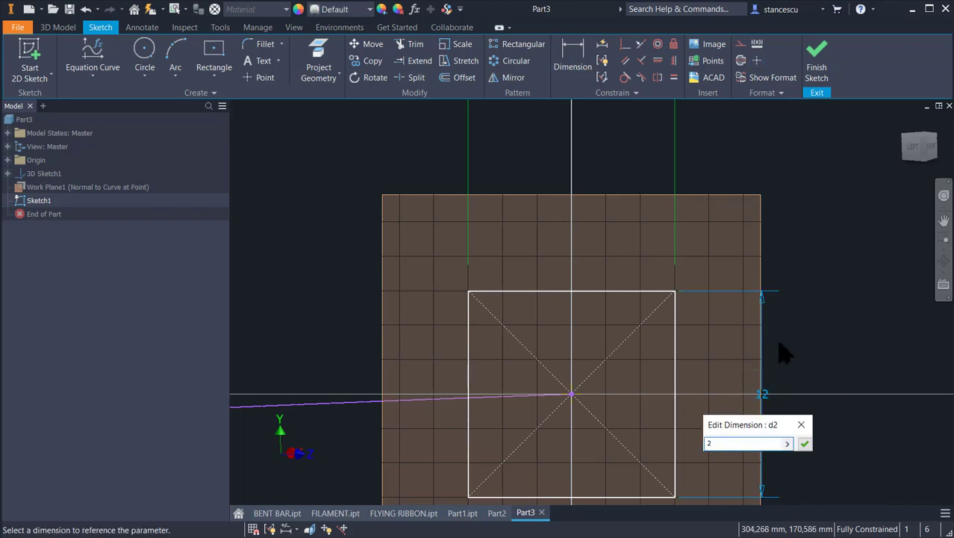
{"action": "type", "text": "2"}
{"action": "key", "text": "Return"}
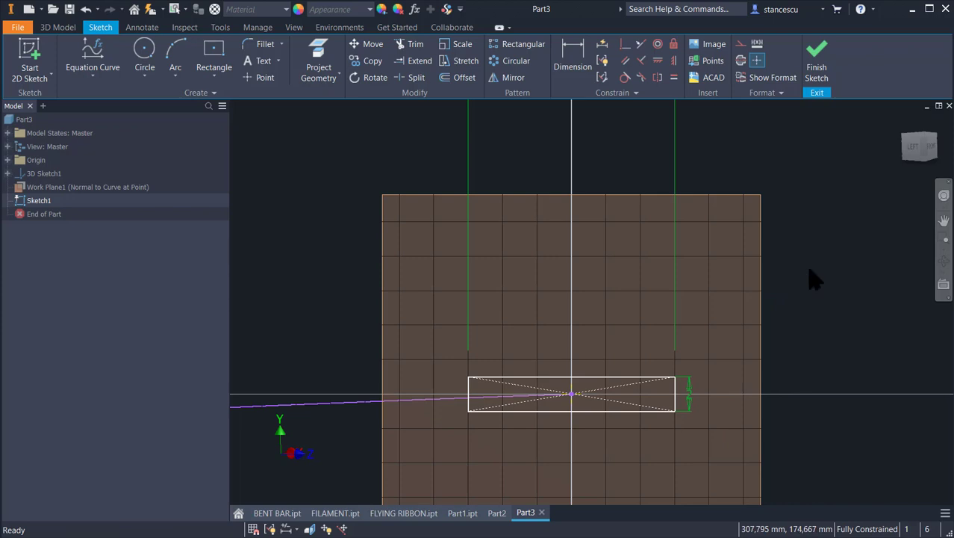
Move the 12 mm width dimension closer to the rectangle and finish the sketch
{"action": "scroll", "coordinate": [812, 274], "scroll_direction": "up", "scroll_amount": 5}
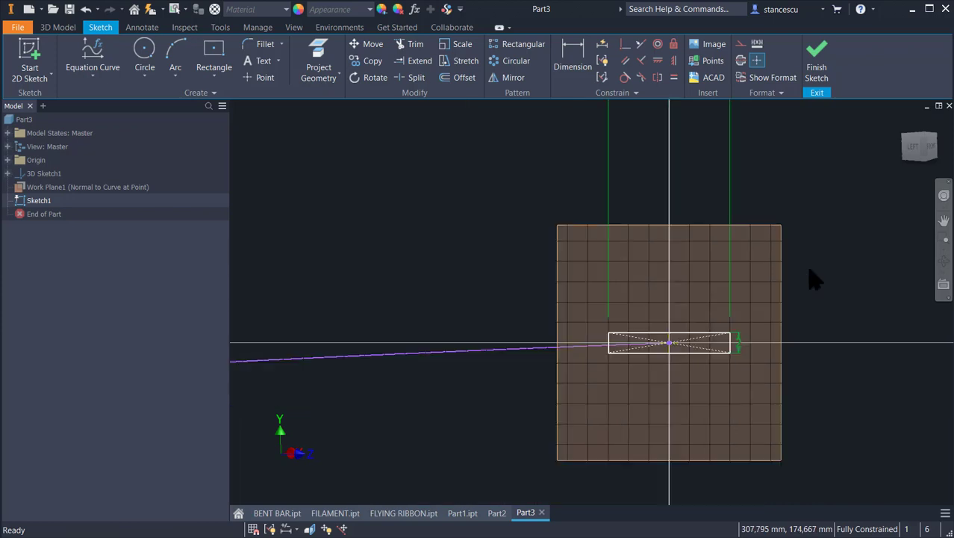
{"action": "middle_click_drag", "start_coordinate": [809, 275], "coordinate": [745, 354]}
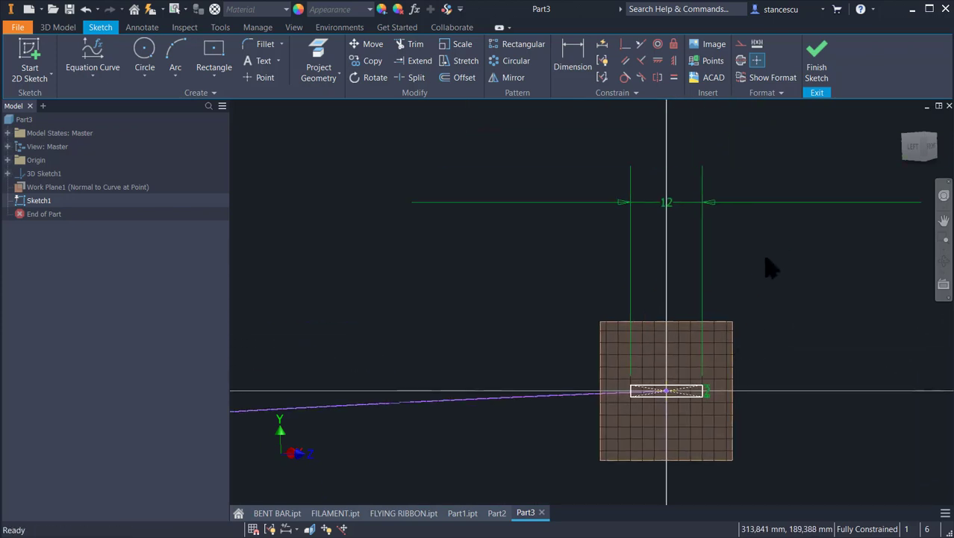
{"action": "key", "text": "Escape"}
{"action": "left_click_drag", "start_coordinate": [680, 205], "coordinate": [688, 301]}
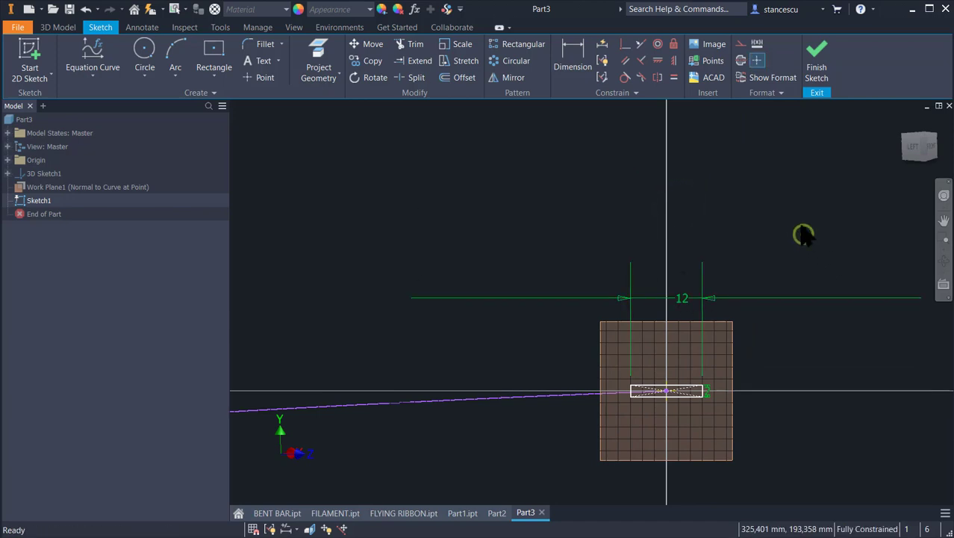
{"action": "left_click", "coordinate": [819, 67]}
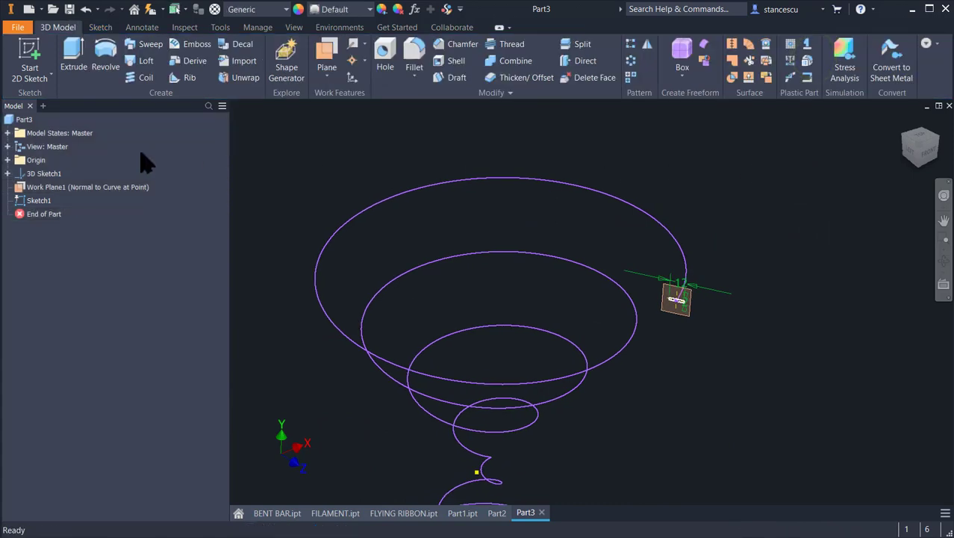
Sweep the rectangular profile along the 3D spiral curve with 0 deg taper and 0 deg twist
{"action": "left_click", "coordinate": [149, 44]}
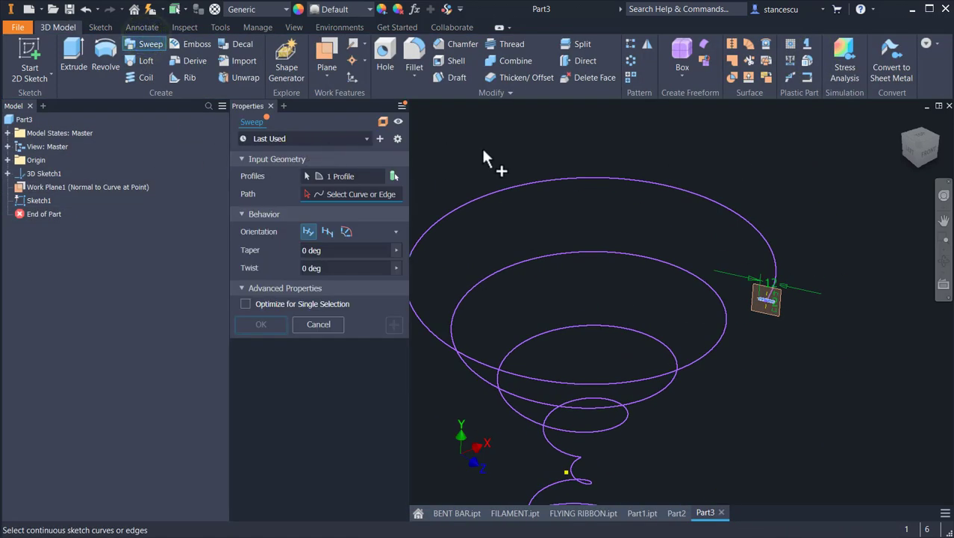
{"action": "left_click", "coordinate": [742, 220]}
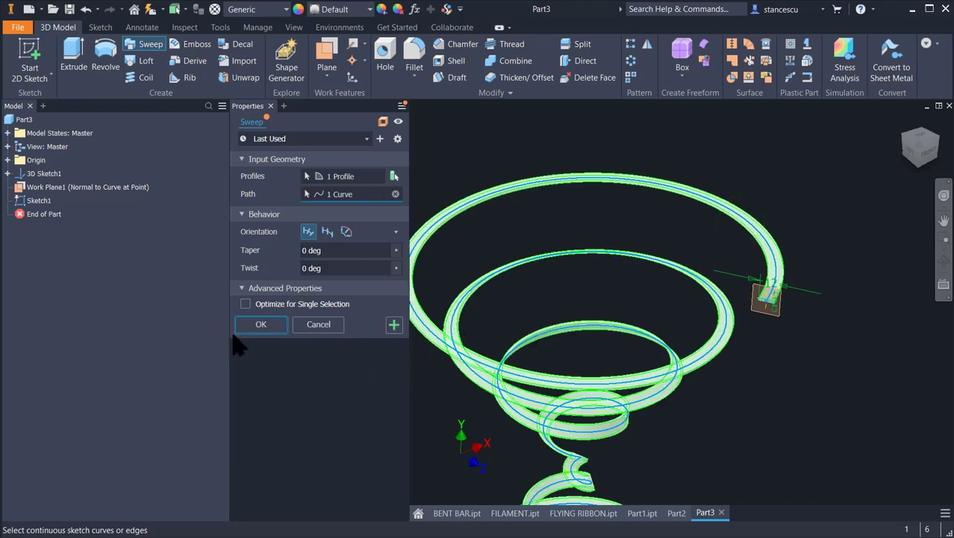
{"action": "left_click", "coordinate": [261, 324]}
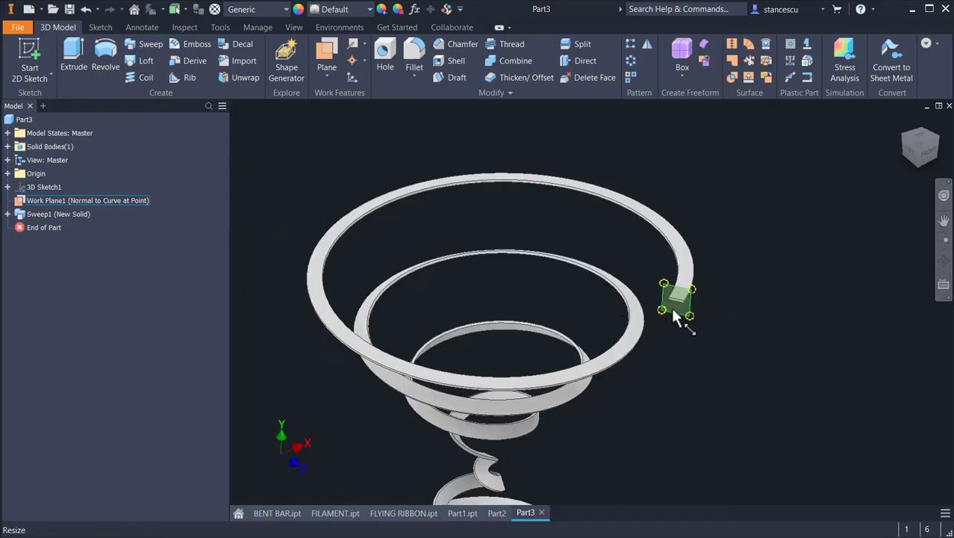
Hide the work plane normal to the curve at the upper end of the swept ribbon
{"action": "right_click", "coordinate": [671, 305]}
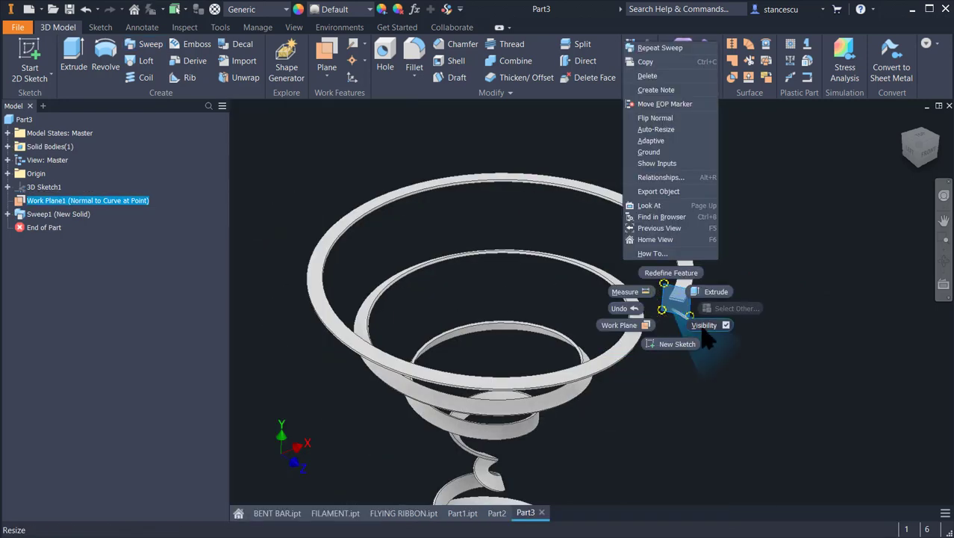
{"action": "left_click", "coordinate": [706, 327]}
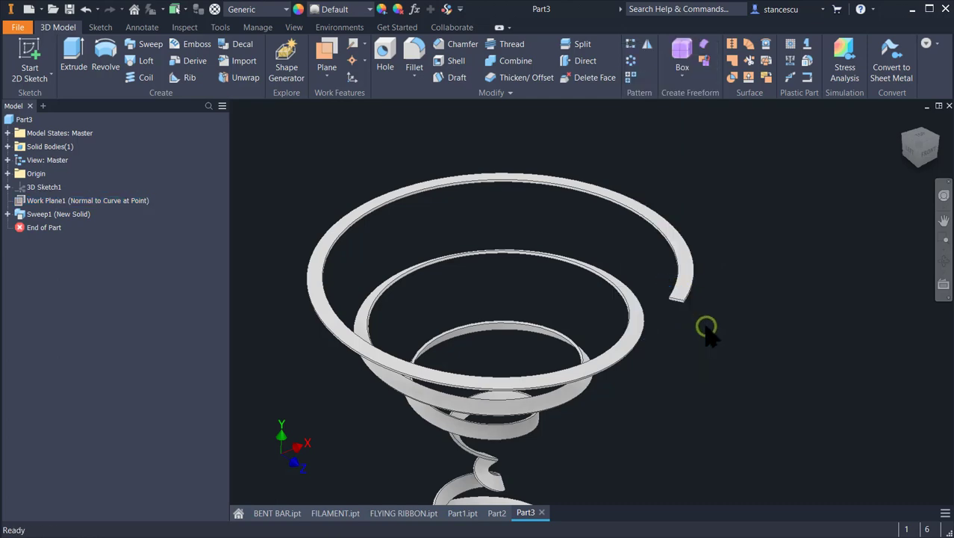
{"action": "key", "text": "F5"}
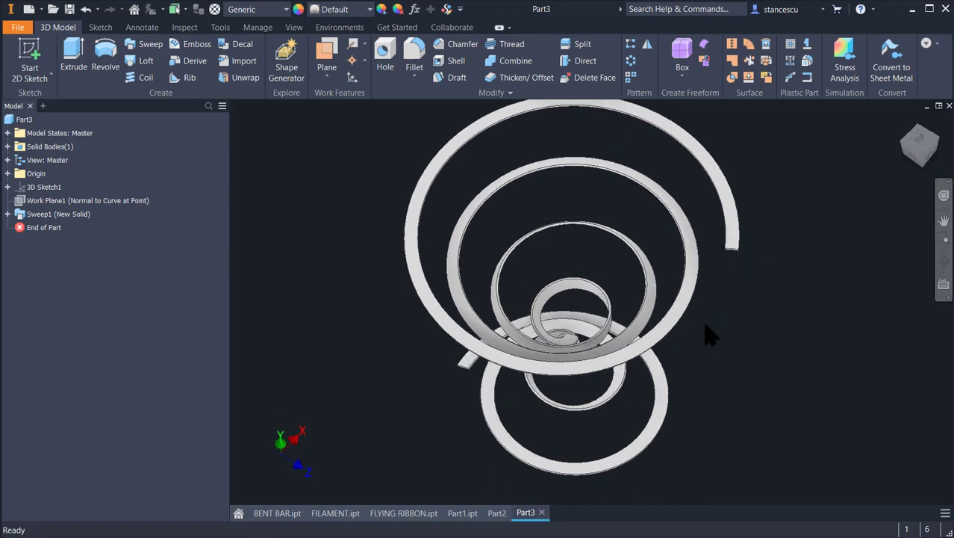
Assign the Brass, Soft Yellow material from the Inventor Material Library to the ribbon part
{"action": "left_click", "coordinate": [269, 9]}
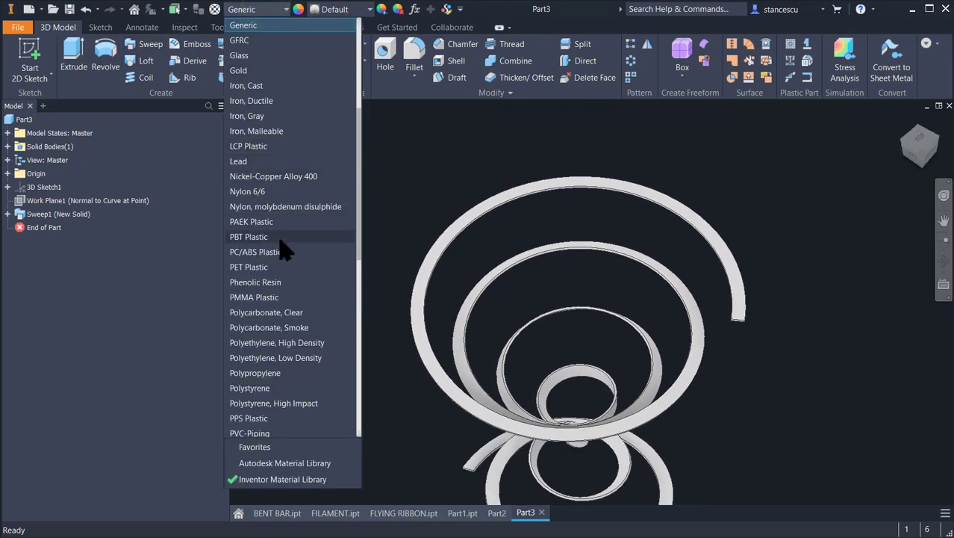
{"action": "scroll", "coordinate": [287, 252], "scroll_direction": "up", "scroll_amount": 3}
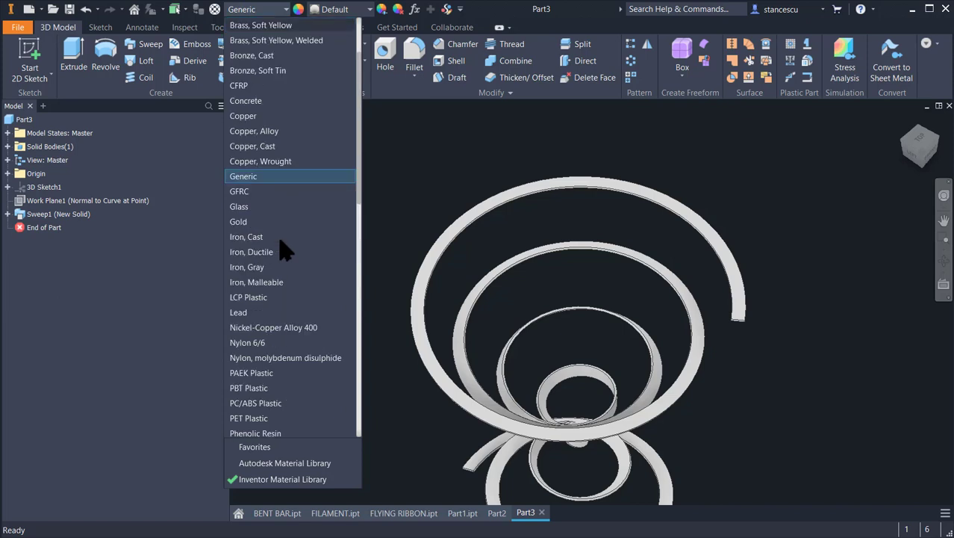
{"action": "left_click", "coordinate": [262, 29]}
Override the ribbon's appearance with Orange from the Inventor Material Library and return the model to its home view
{"action": "middle_click_drag", "start_coordinate": [309, 134], "coordinate": [530, 217], "text": "shift"}
{"action": "scroll", "coordinate": [590, 208], "scroll_direction": "down", "scroll_amount": 2}
{"action": "scroll", "coordinate": [579, 212], "scroll_direction": "up", "scroll_amount": 1}
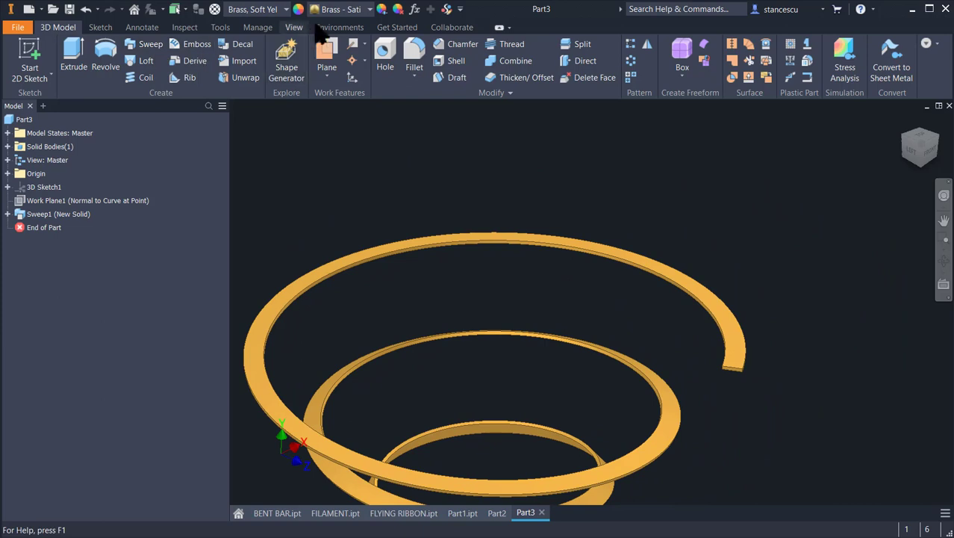
{"action": "left_click", "coordinate": [327, 11]}
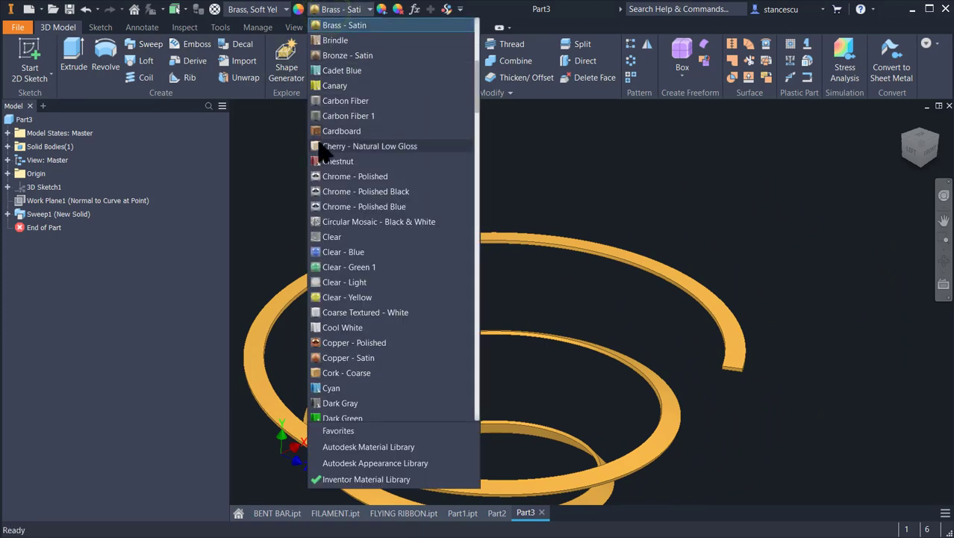
{"action": "scroll", "coordinate": [323, 149], "scroll_direction": "down", "scroll_amount": 10}
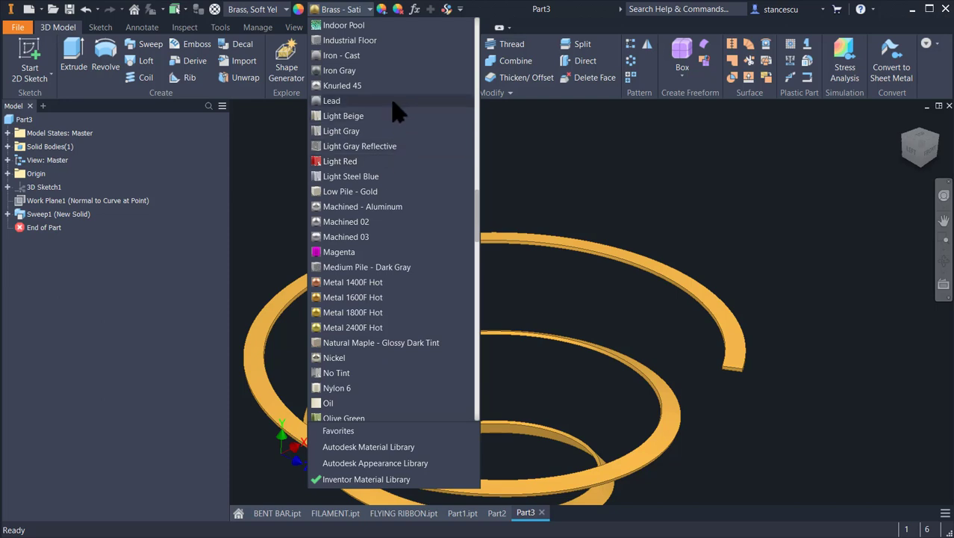
{"action": "scroll", "coordinate": [379, 350], "scroll_direction": "down", "scroll_amount": 1}
{"action": "scroll", "coordinate": [379, 351], "scroll_direction": "down", "scroll_amount": 2}
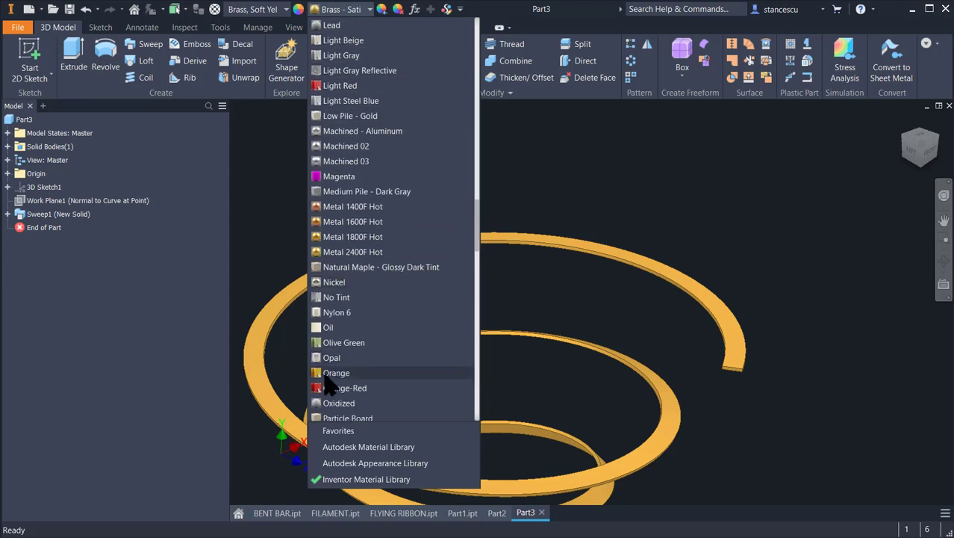
{"action": "left_click", "coordinate": [332, 372]}
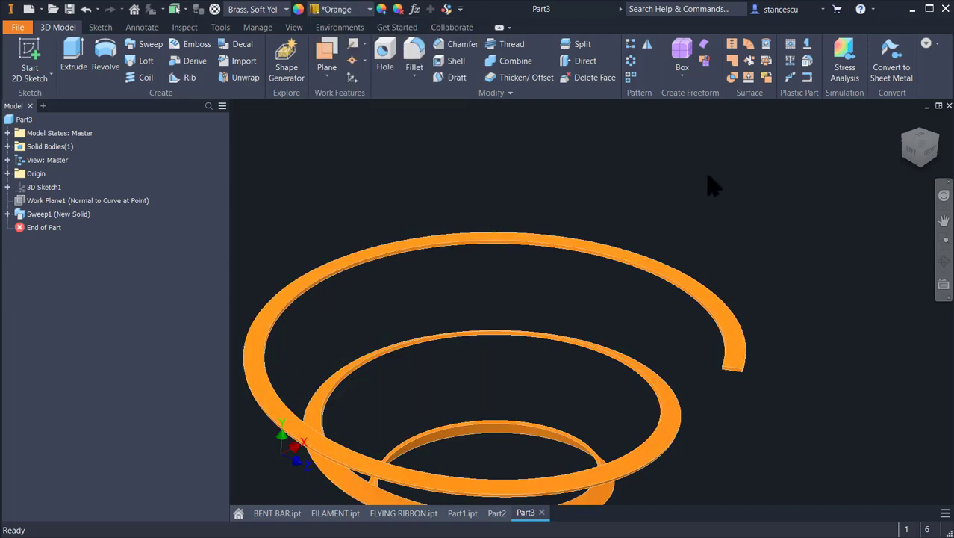
{"action": "key", "text": "F6"}
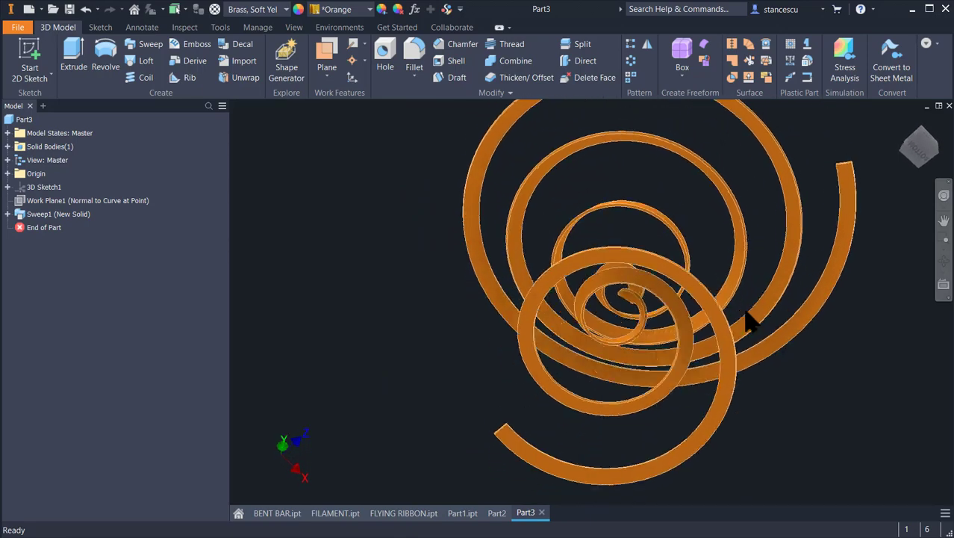
{"action": "key", "text": "F6"}
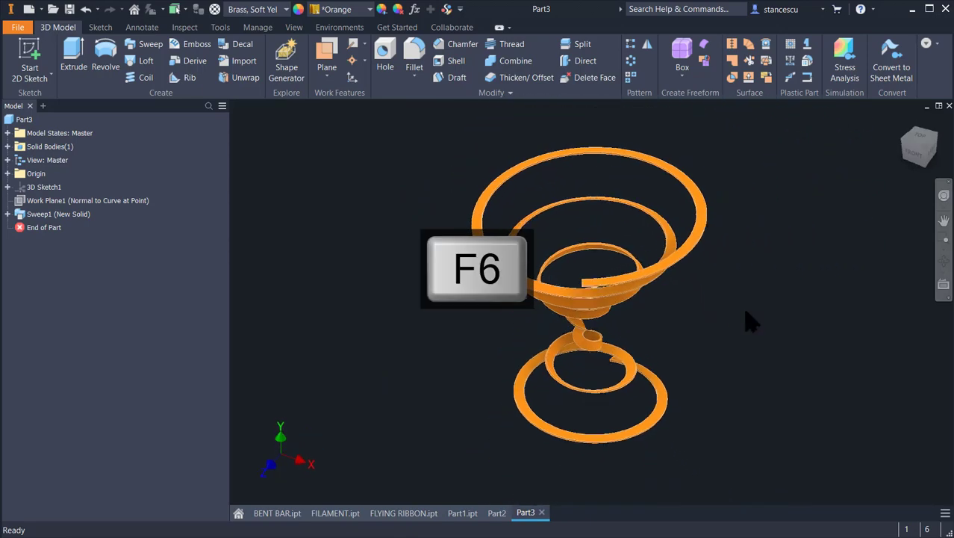